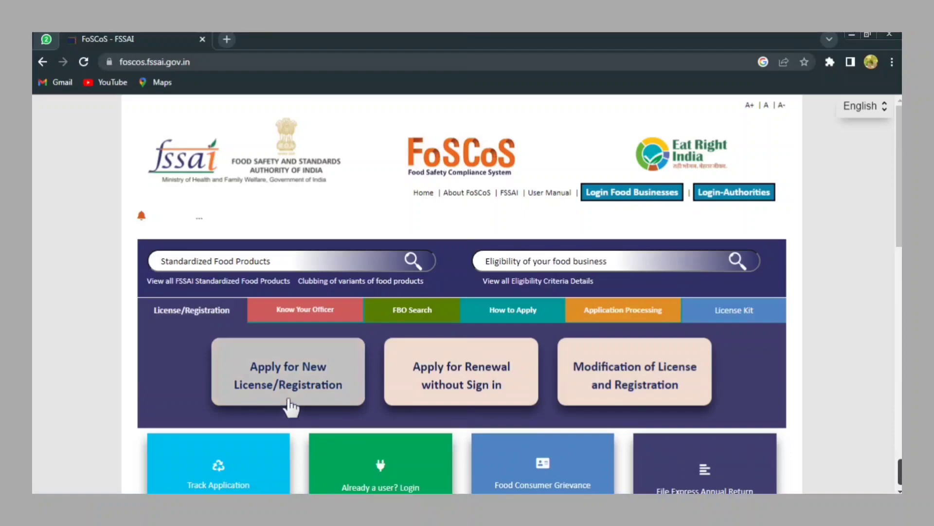
Start a new license/registration application for a General premise of operation and choose Karnataka as the state
click(301, 375)
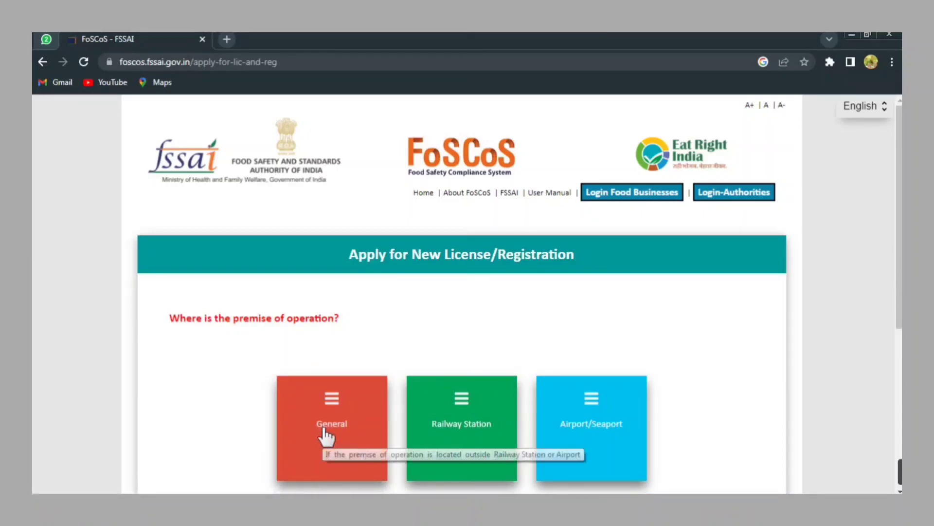
click(327, 436)
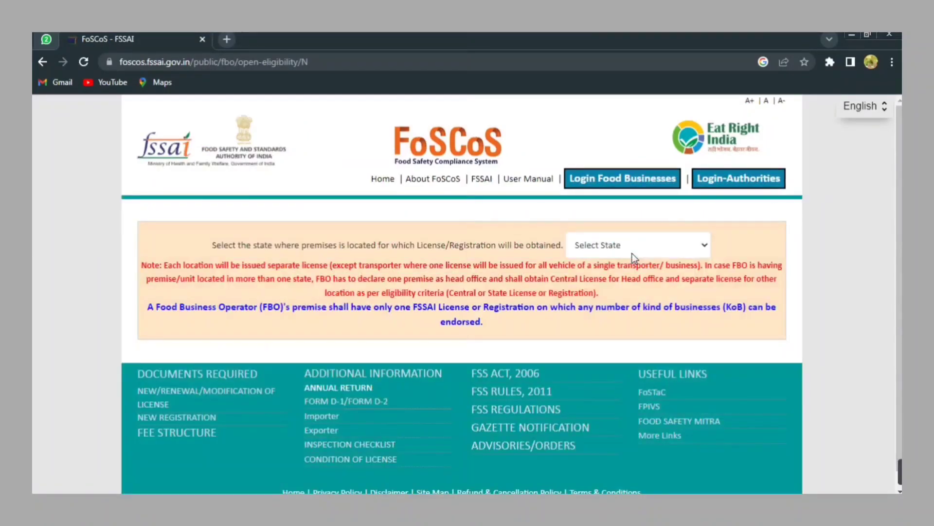
click(632, 248)
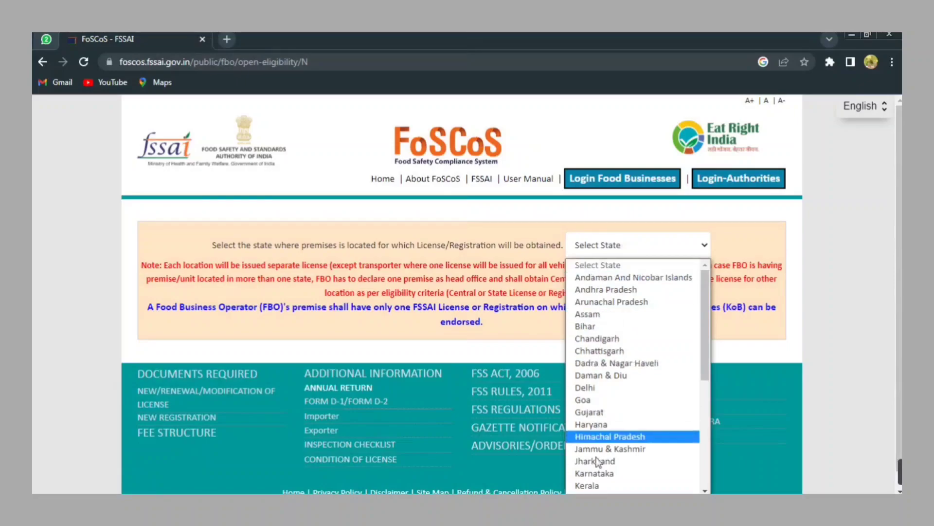
click(598, 473)
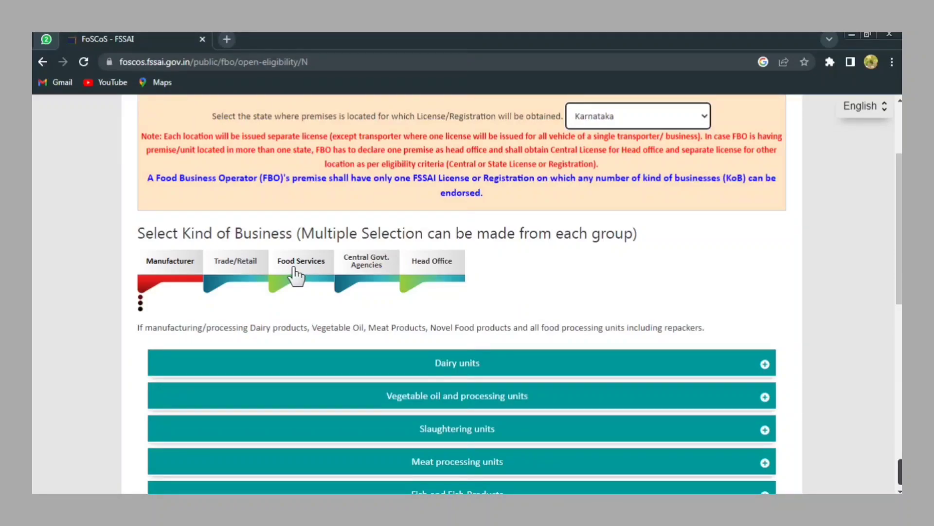
Choose Restaurants under Food Services as the kind of business, with turnover up to 12 lakhs/annum, and proceed
click(294, 268)
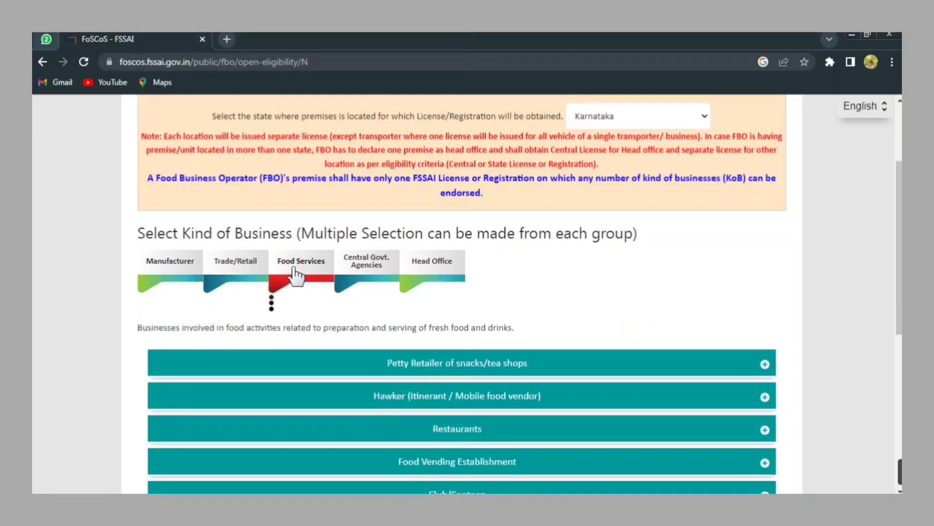
scroll(409, 295, down, 4)
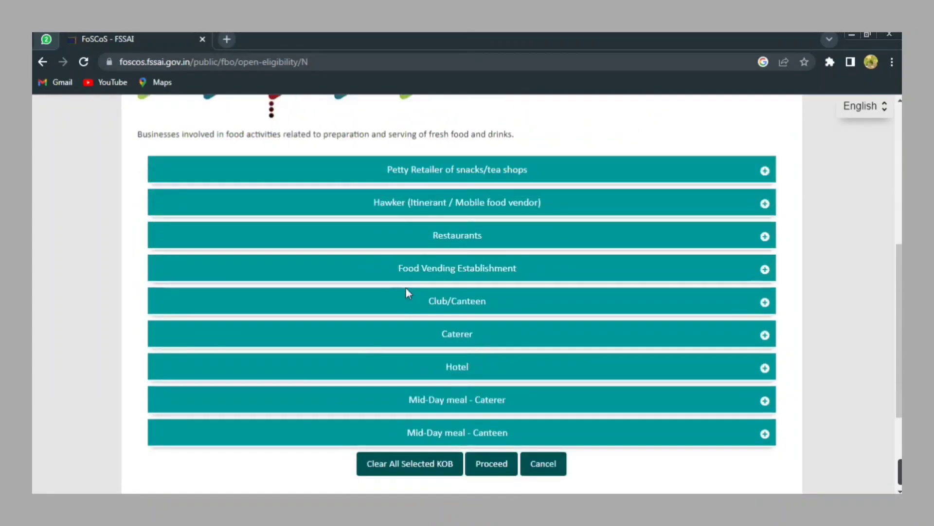
click(454, 238)
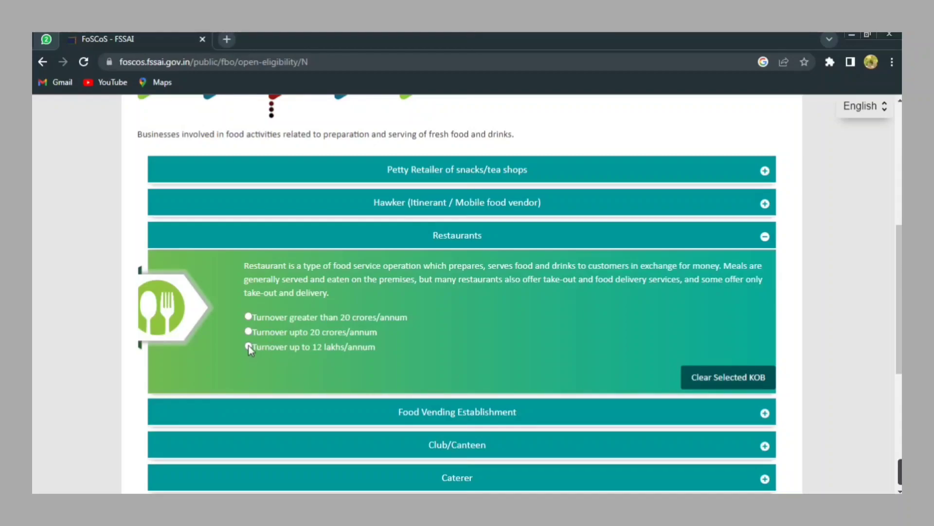
scroll(424, 362, down, 5)
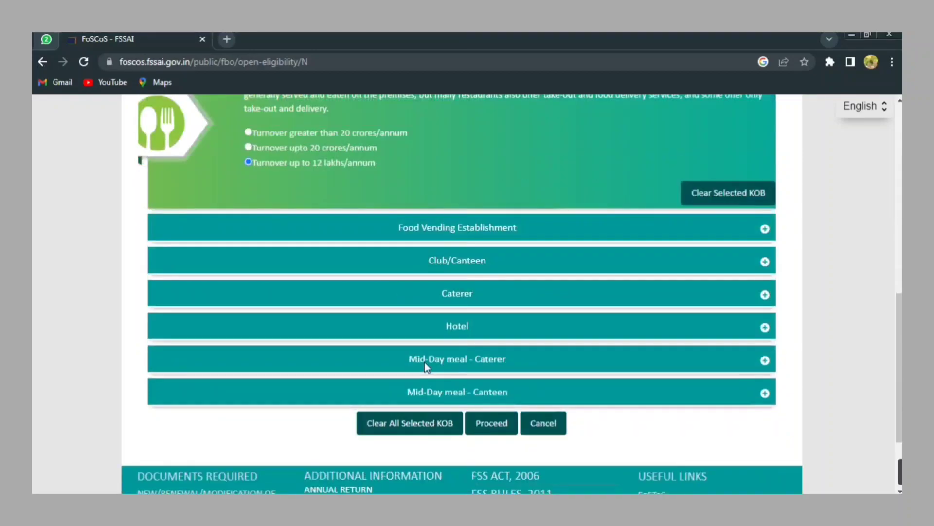
click(492, 358)
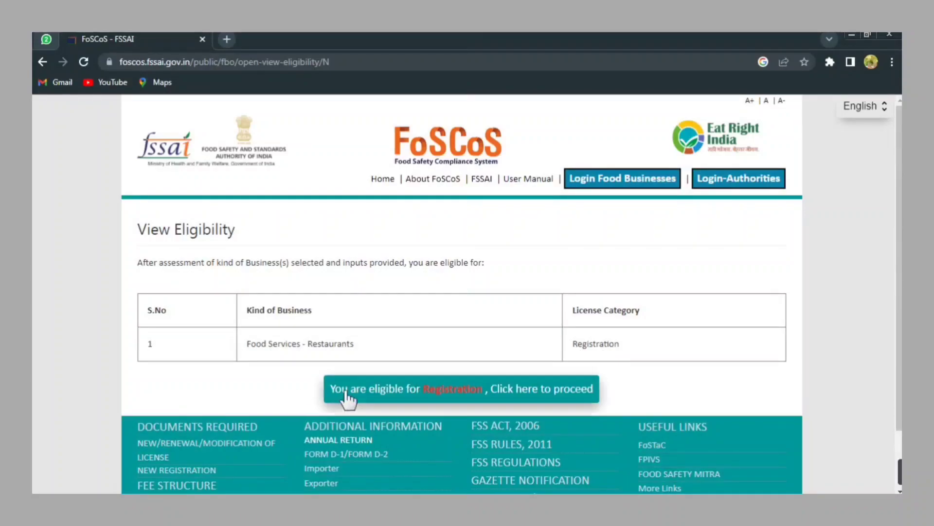
Proceed with the Registration application and set the applicant's designation to Proprieter
click(459, 398)
scroll(420, 363, down, 4)
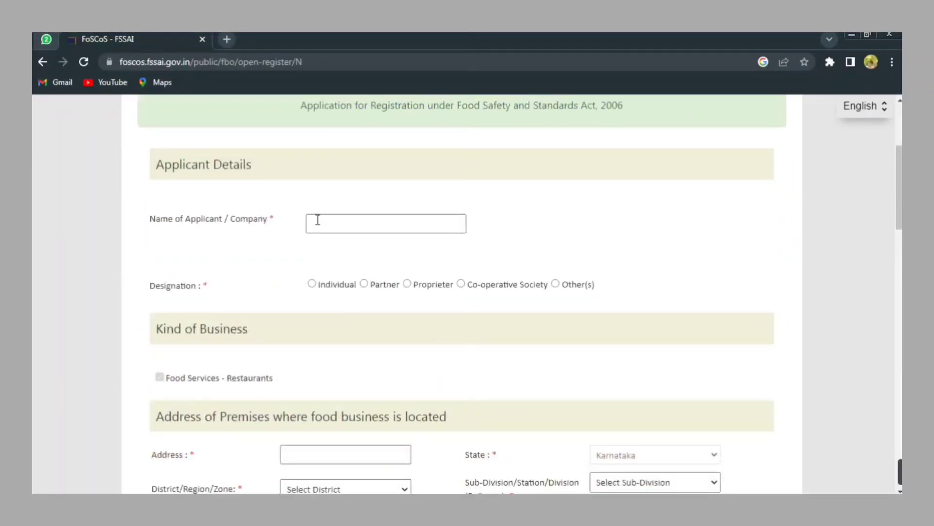
scroll(351, 231, down, 1)
scroll(352, 231, down, 1)
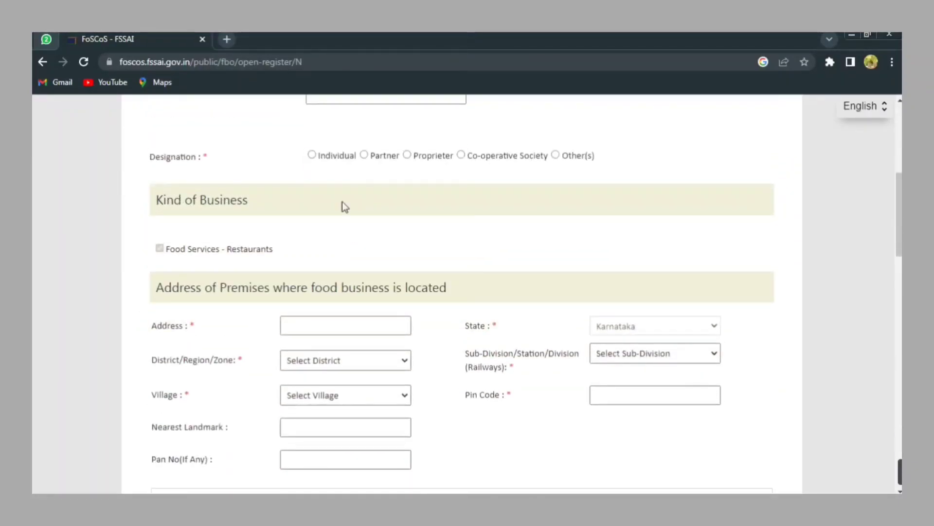
scroll(342, 205, up, 1)
click(337, 151)
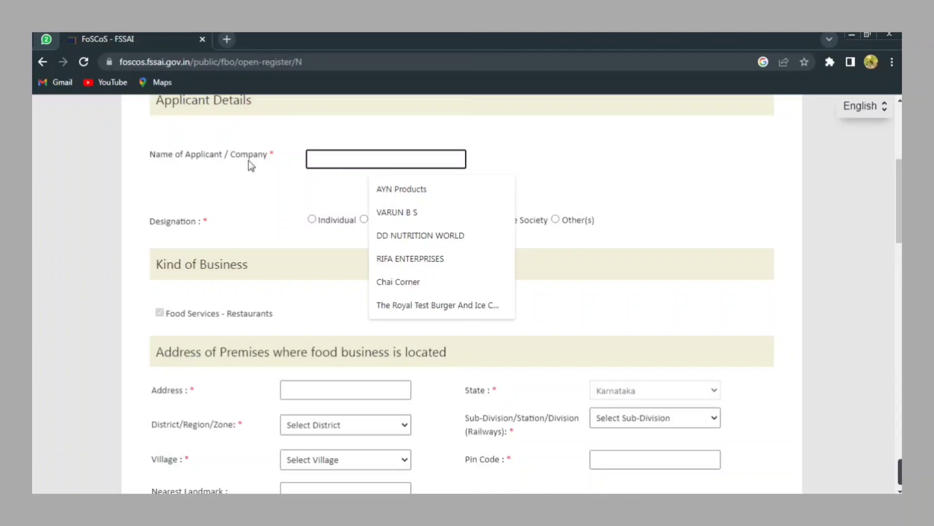
click(323, 156)
click(326, 156)
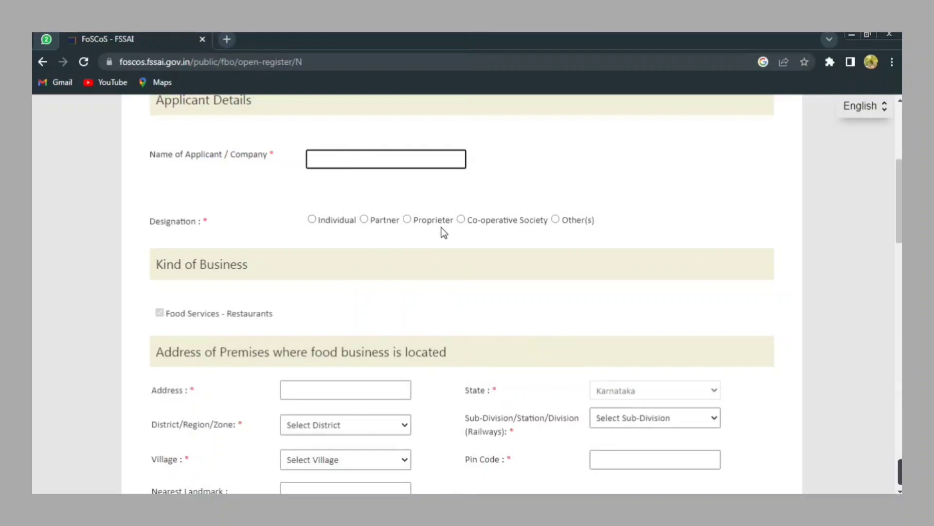
click(407, 220)
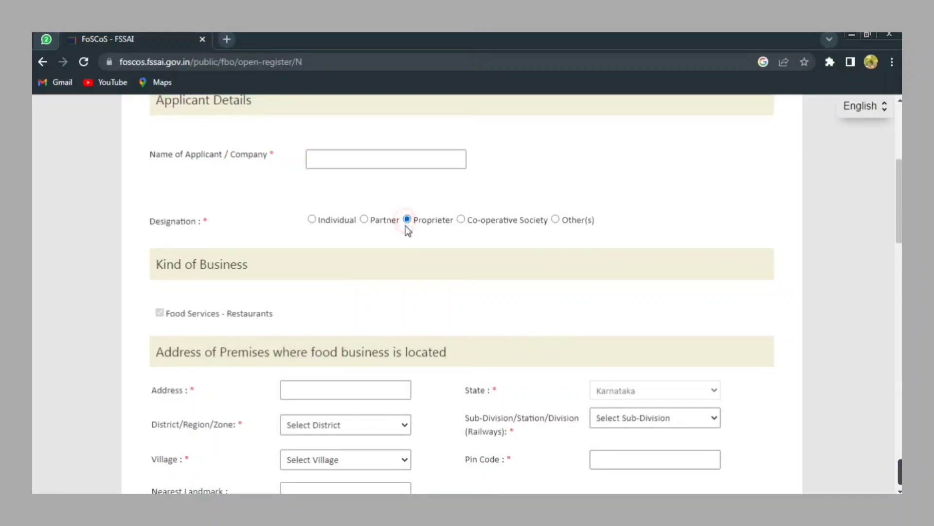
Examine the district, sub-division, village, pin code and nearest landmark fields of the premises address
scroll(397, 209, down, 4)
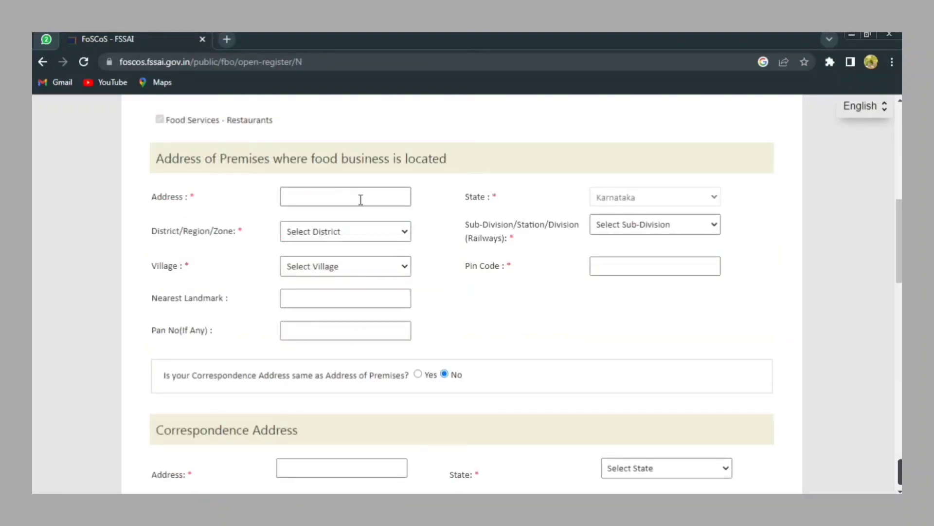
click(361, 232)
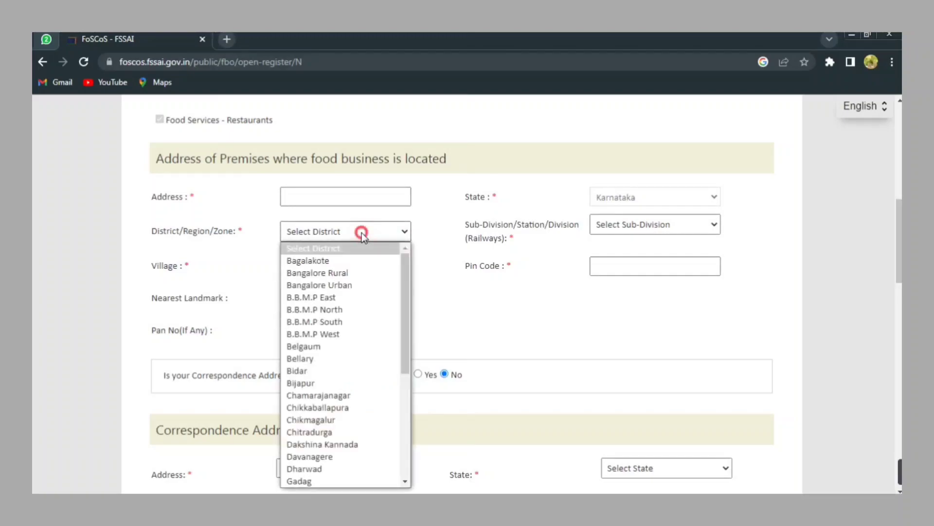
click(361, 233)
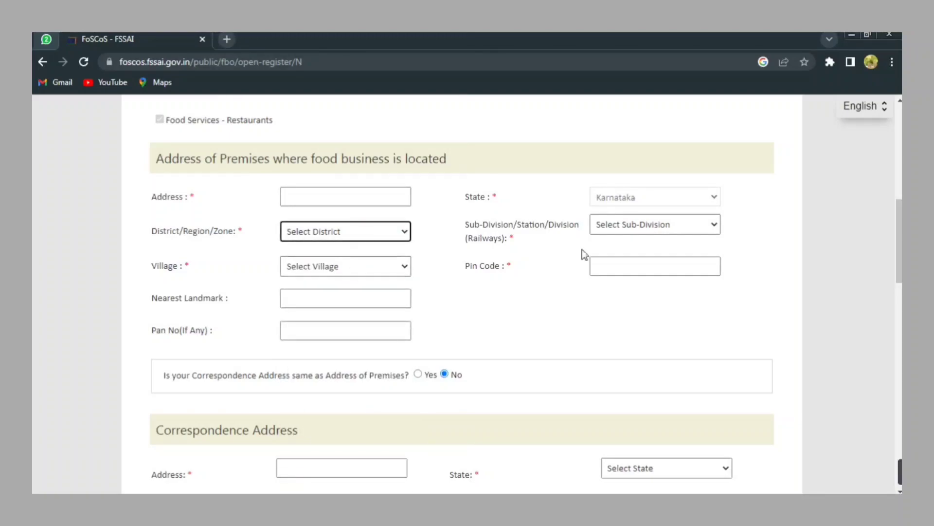
click(606, 224)
click(564, 227)
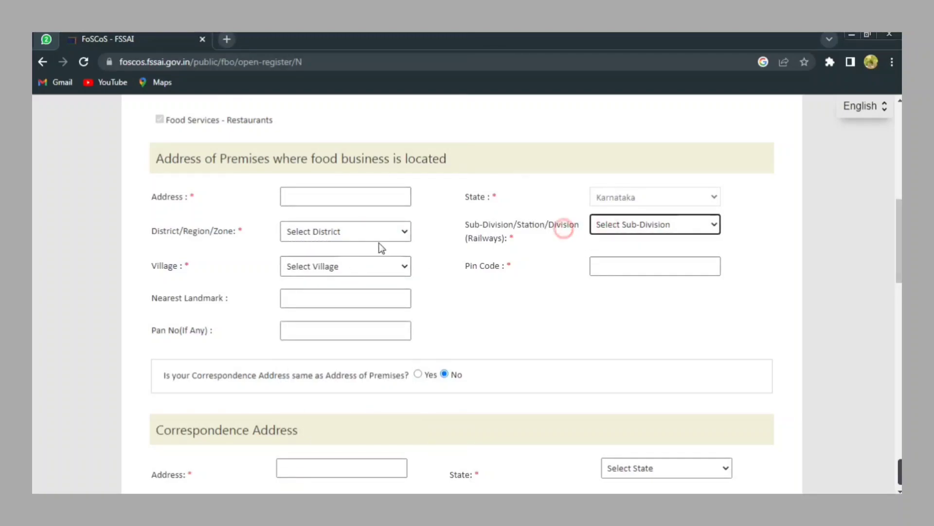
click(364, 264)
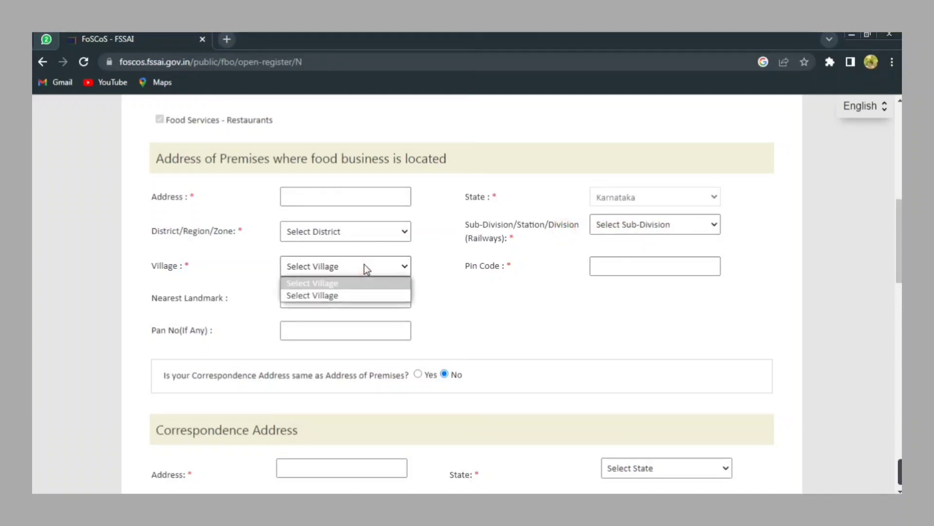
click(654, 271)
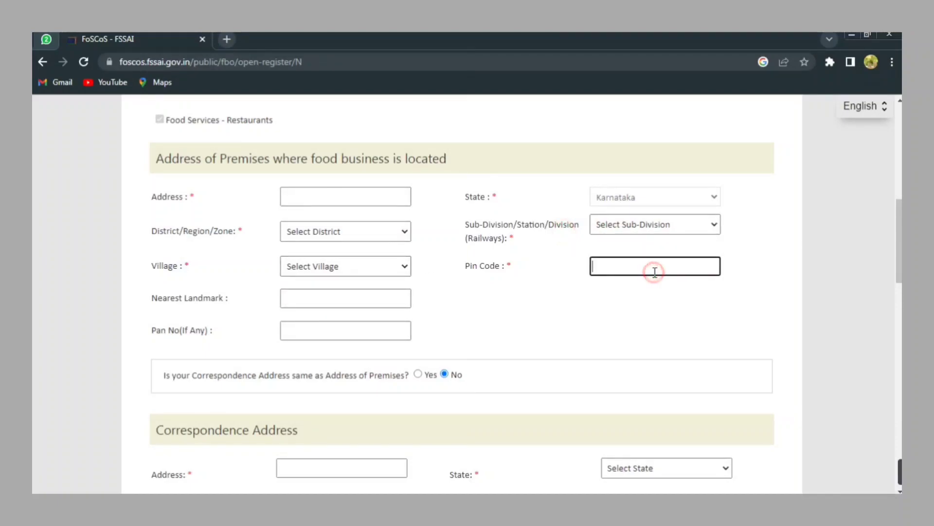
click(315, 300)
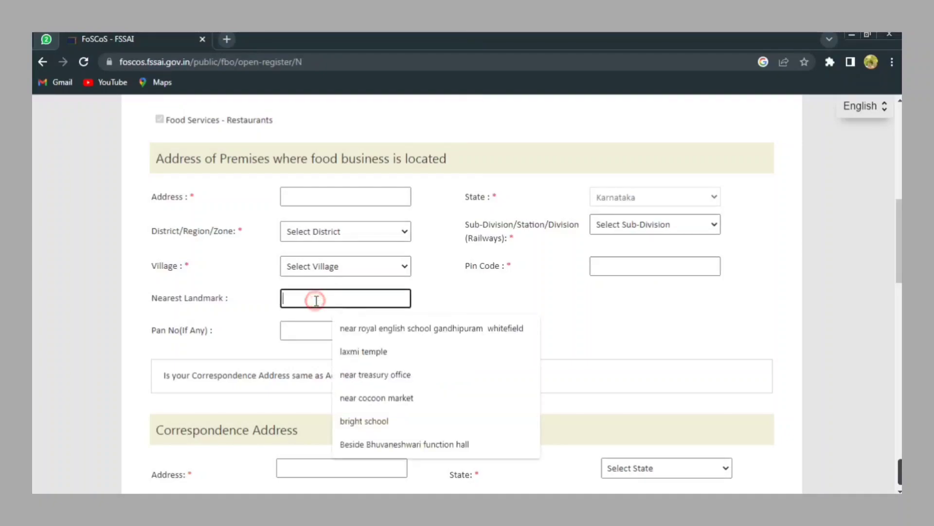
Enter the applicant's PAN number in the premises address section to bring up the PAN details form
click(313, 333)
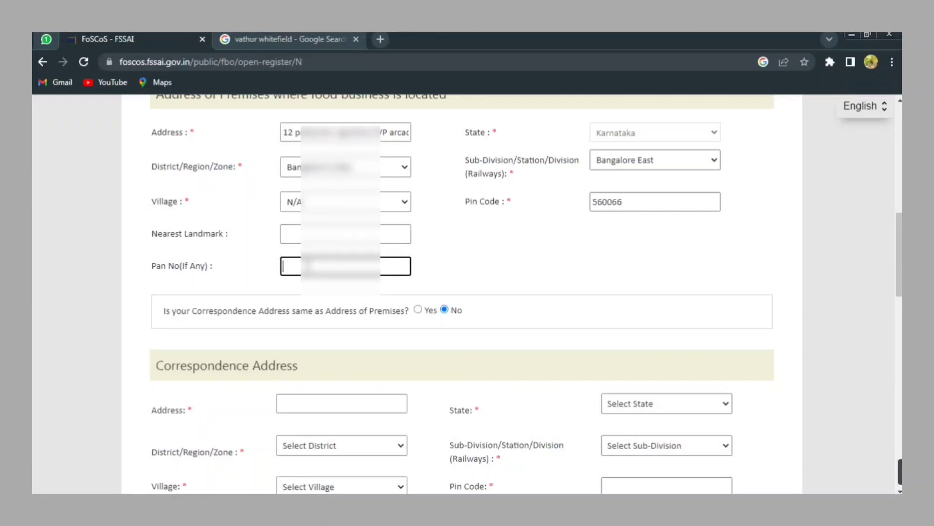
key(ctrl+v)
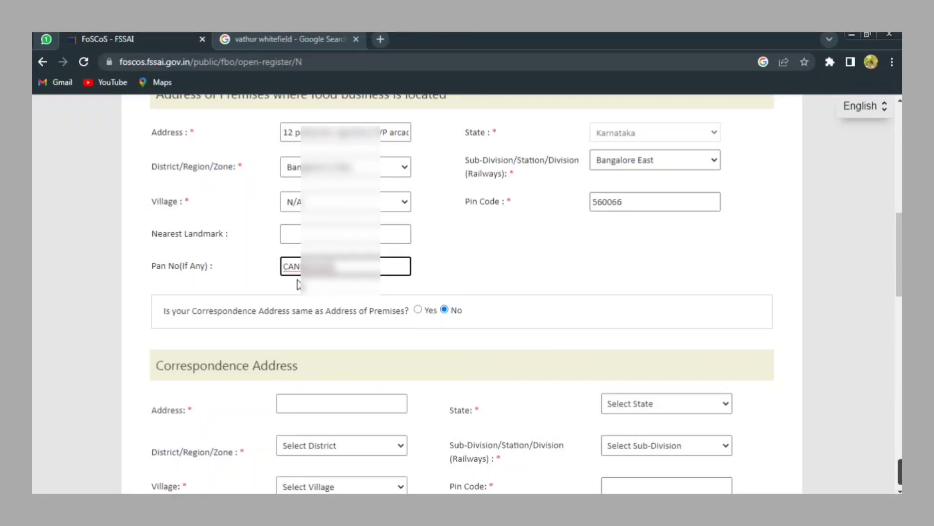
click(465, 278)
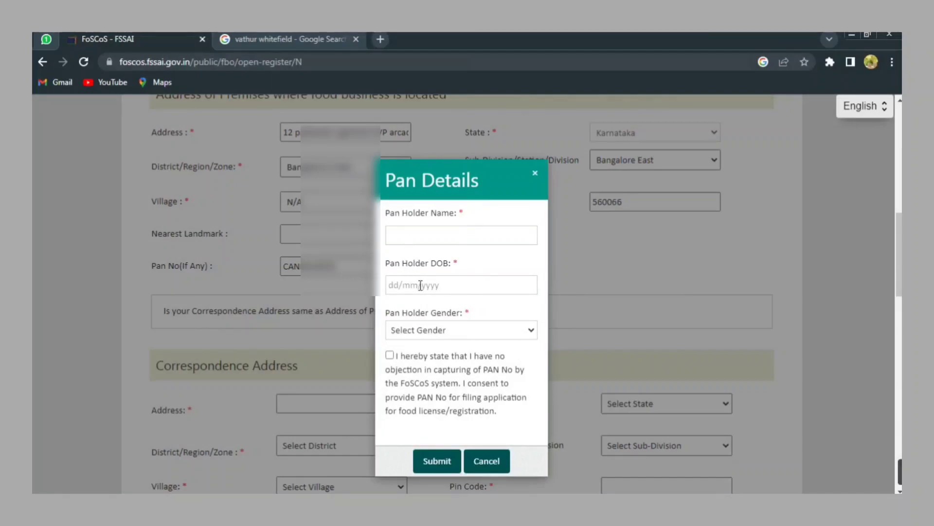
Complete the PAN holder's name, date of birth and gender, consent to the PAN capture, and submit the details
click(421, 330)
click(421, 330)
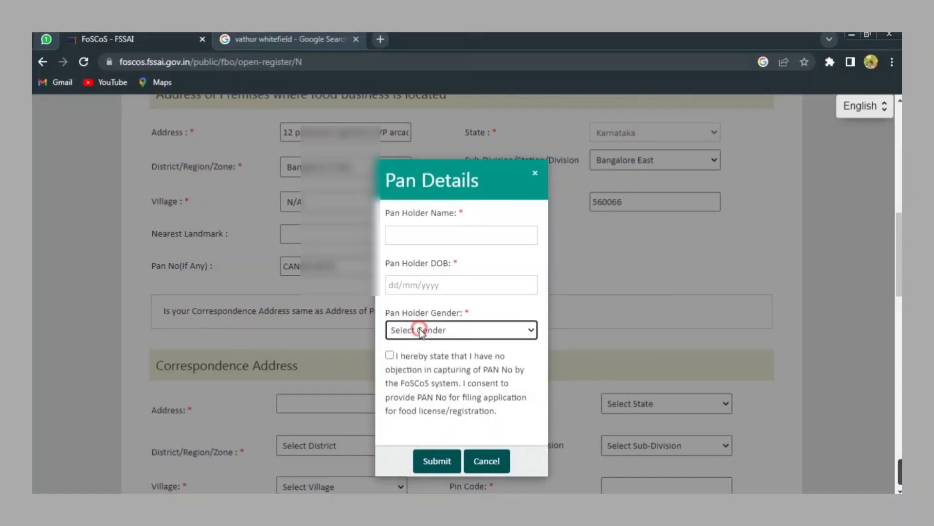
click(390, 355)
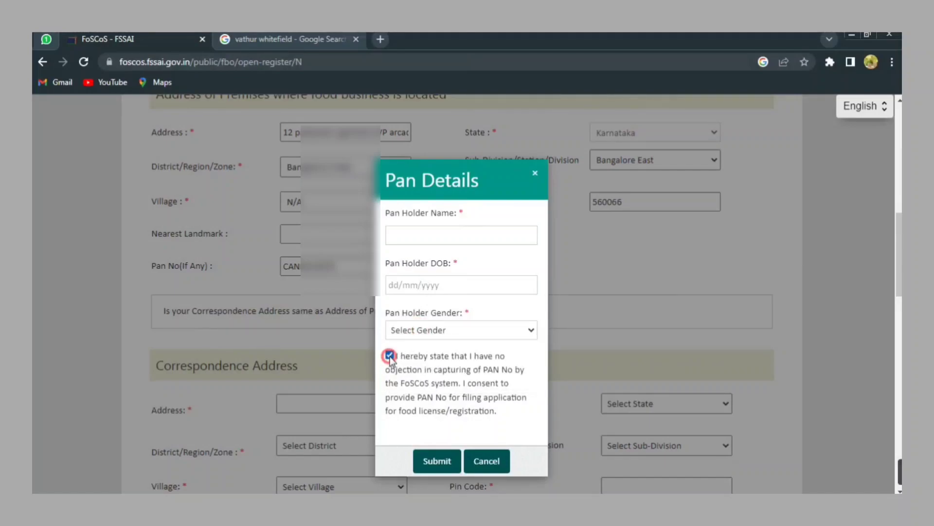
click(437, 461)
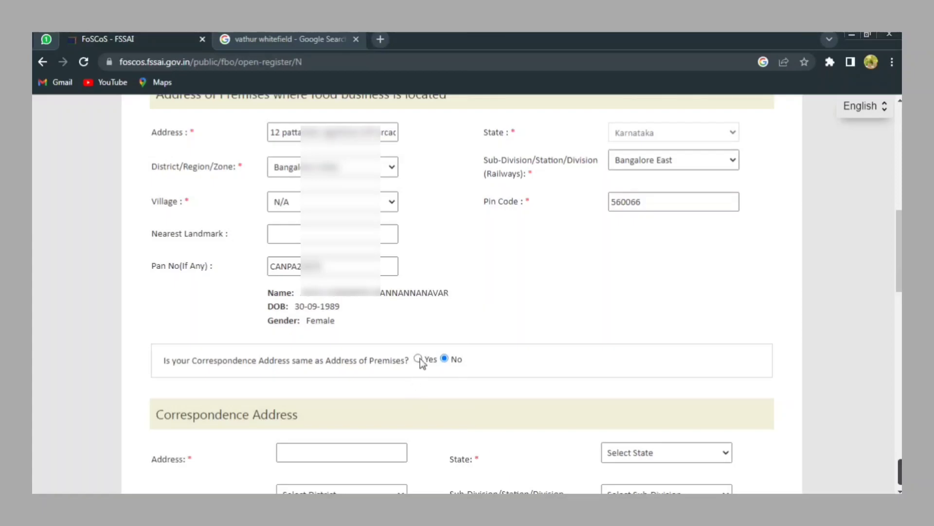
Mark the correspondence address as the same as the premises address and go through the mobile, email and contact person fields
click(418, 359)
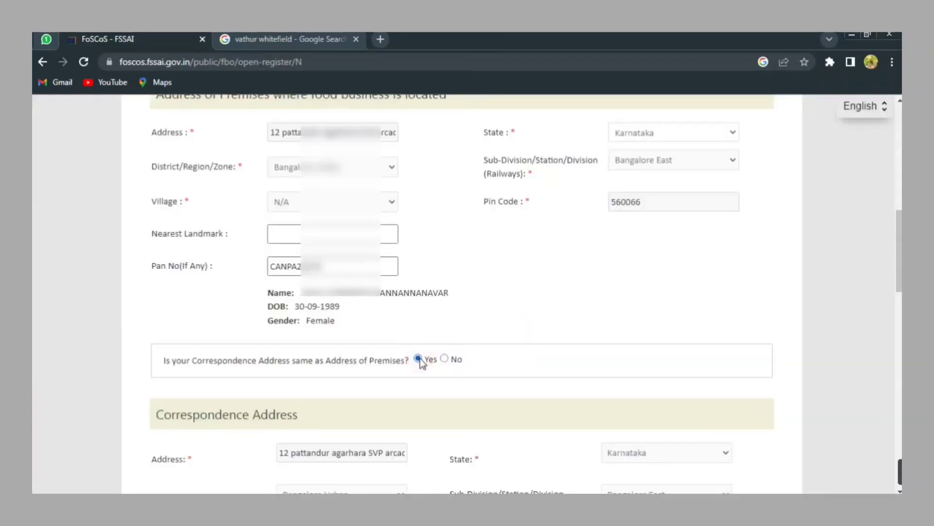
scroll(419, 360, down, 5)
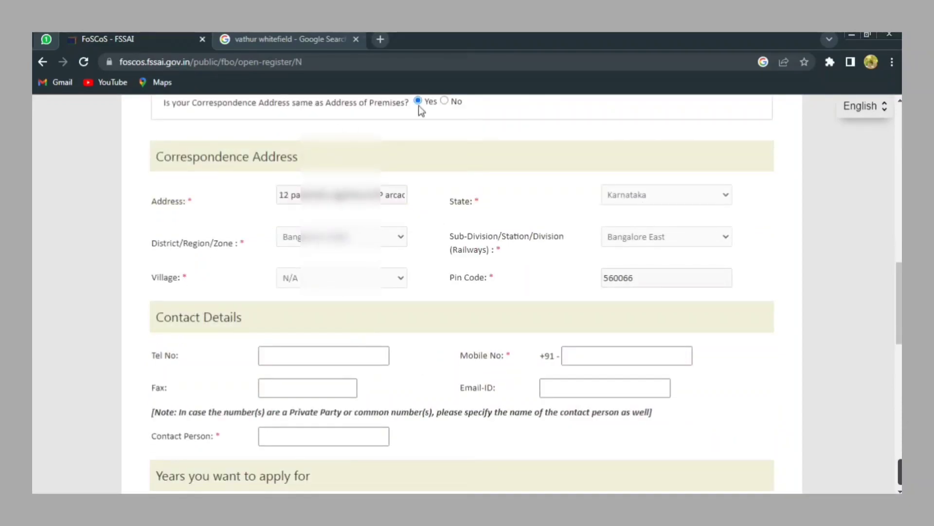
click(593, 355)
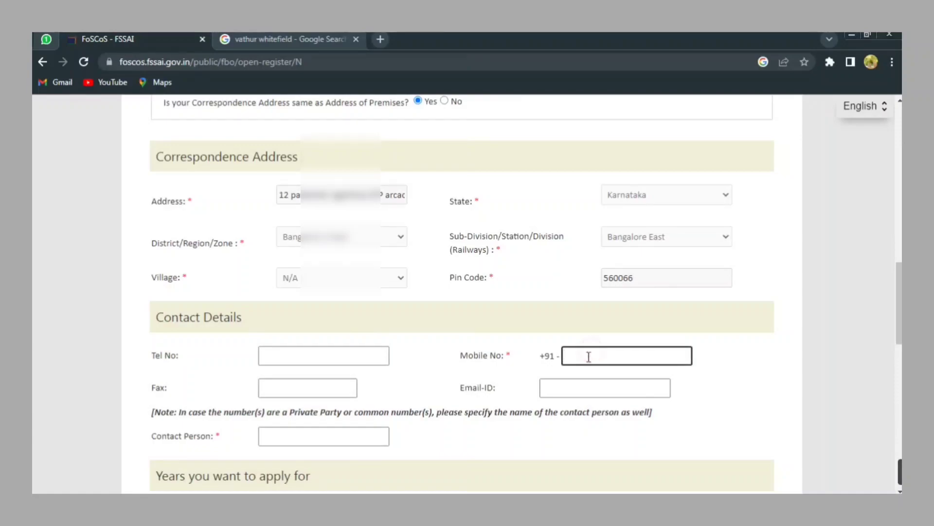
click(570, 393)
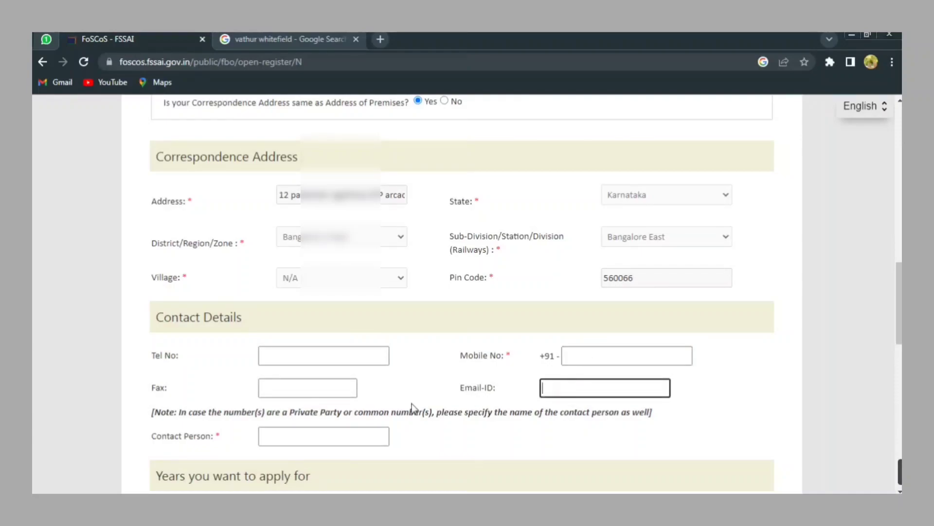
click(344, 435)
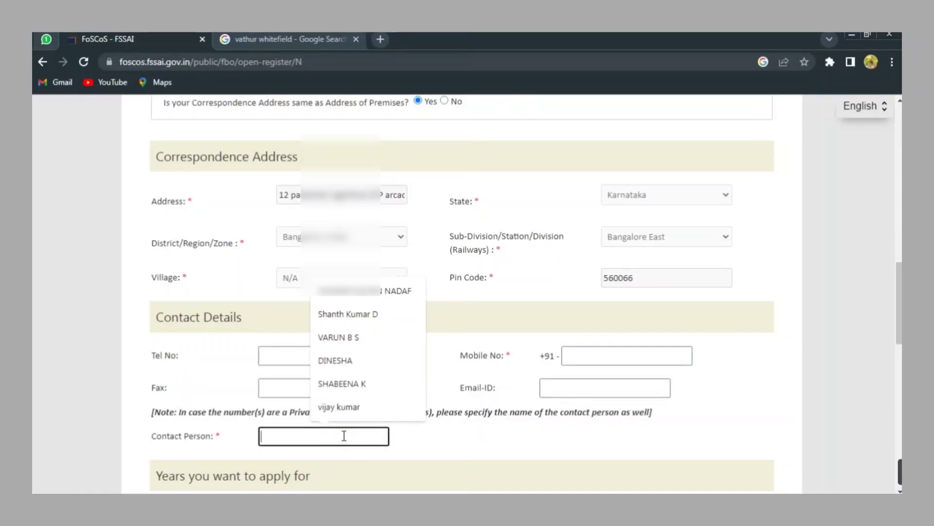
Set the number of years to apply for to 1
scroll(344, 435, down, 4)
click(359, 316)
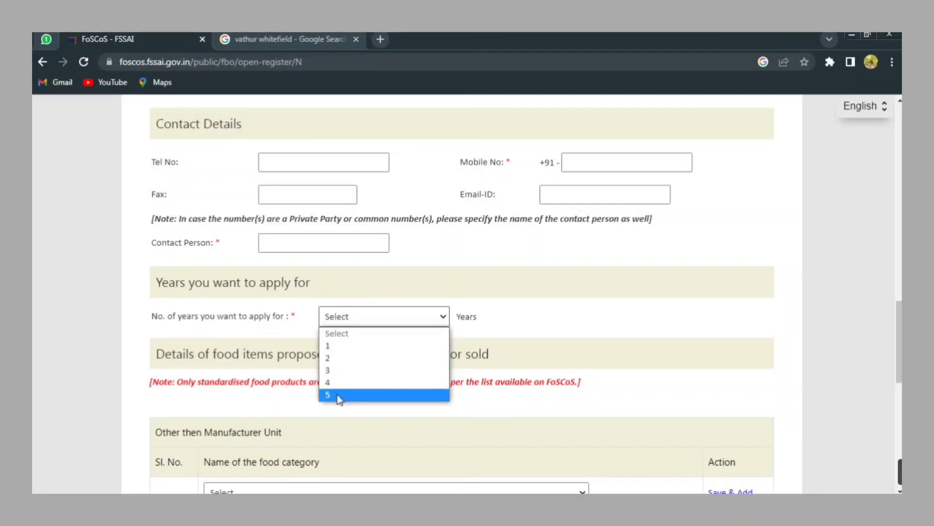
click(337, 345)
Add the food category "16 - Prepared Foods" to the list of food items other than manufacturer unit
scroll(346, 330, down, 4)
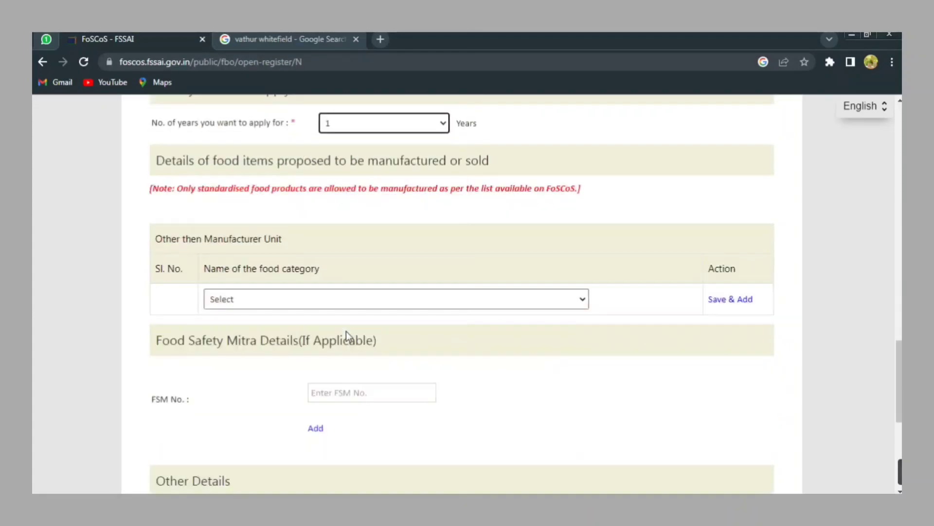
click(257, 310)
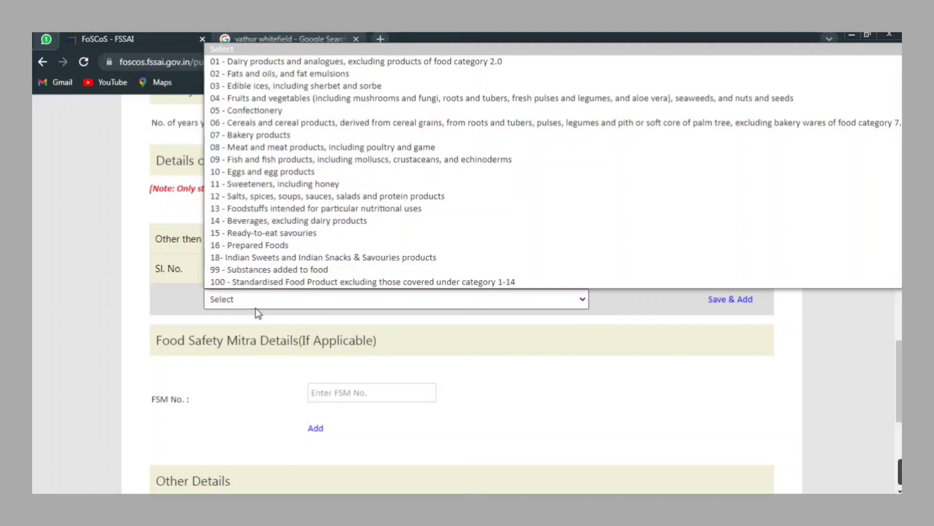
key(1)
key(6)
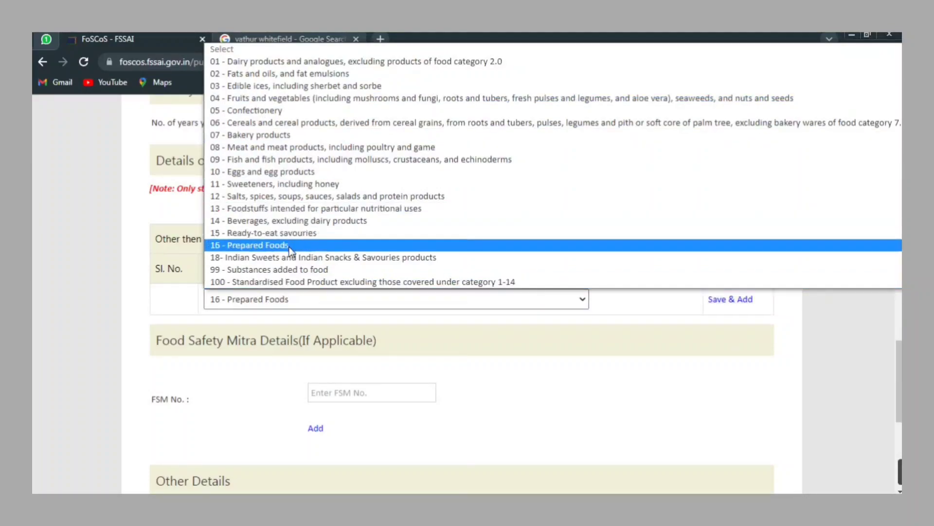
click(254, 243)
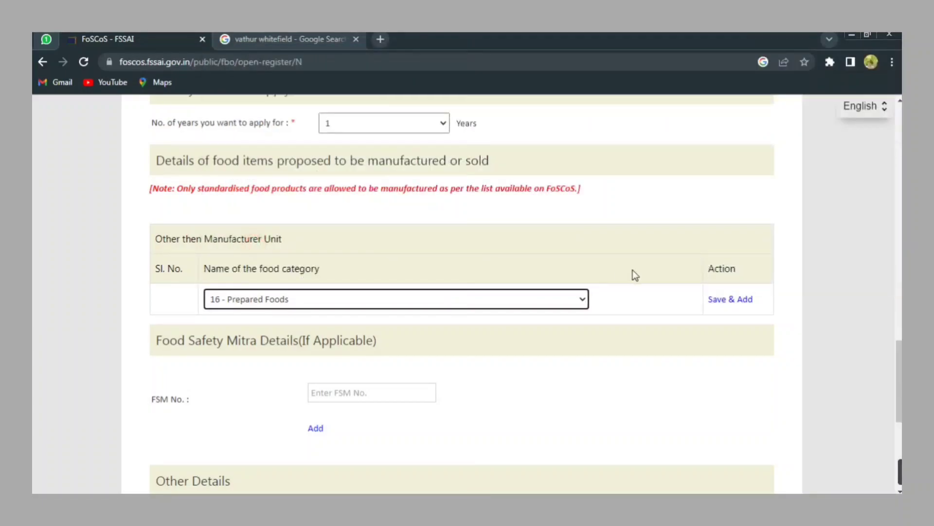
click(736, 301)
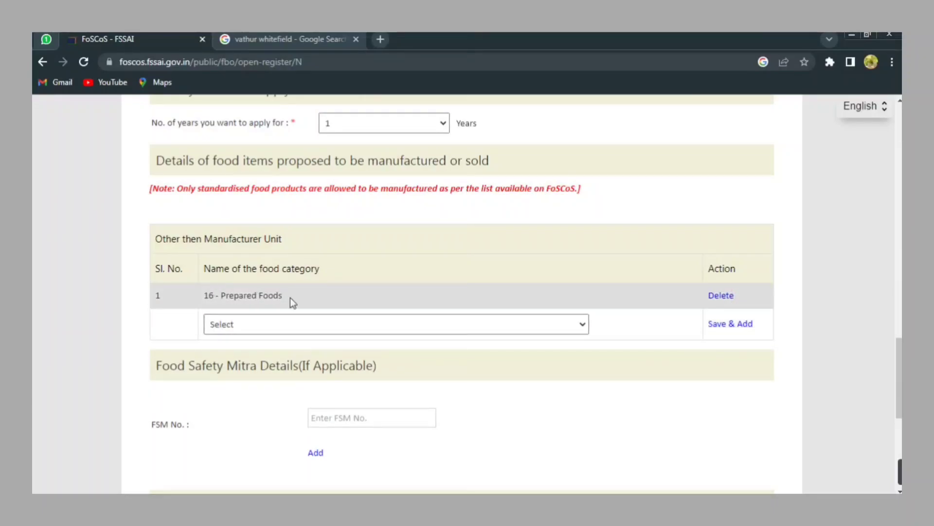
Add the food categories "14 - Beverages, excluding dairy products" and "12 - Salts, spices, soups, sauces, salads and protein products"
click(274, 324)
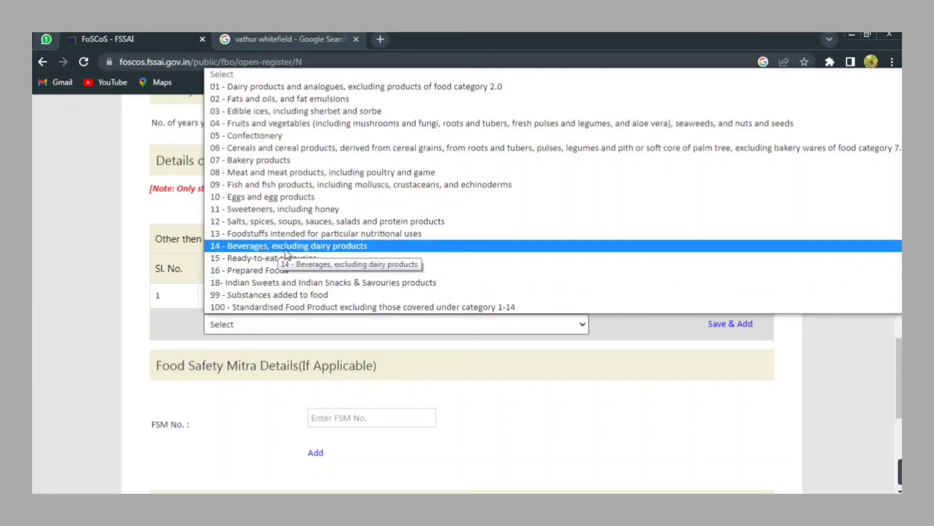
click(309, 246)
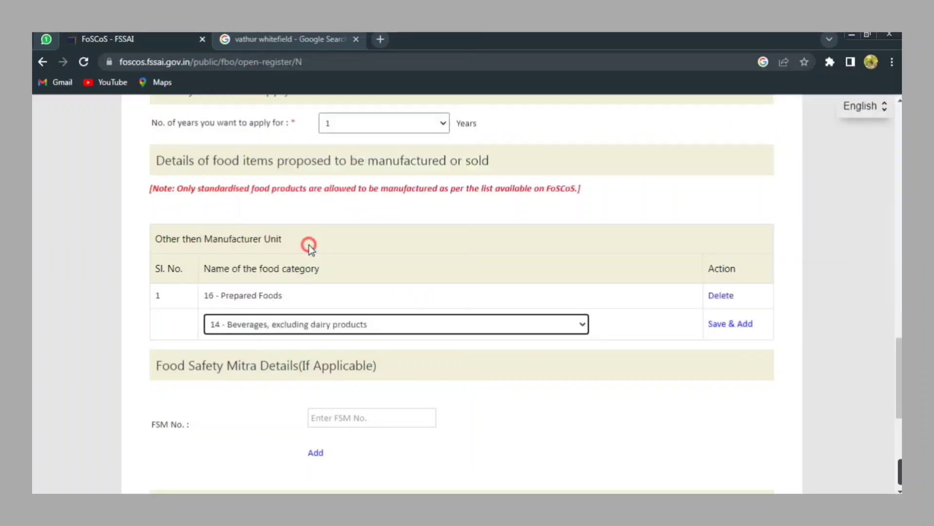
click(732, 324)
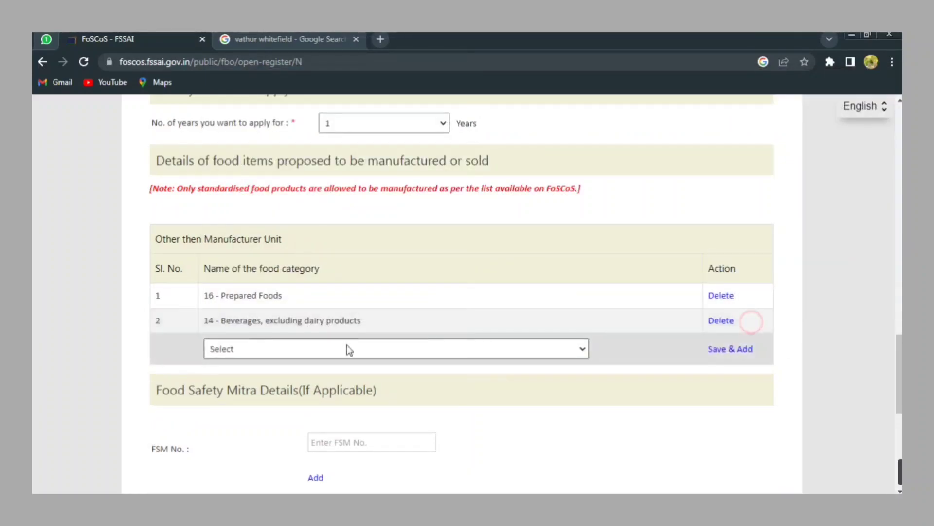
click(279, 348)
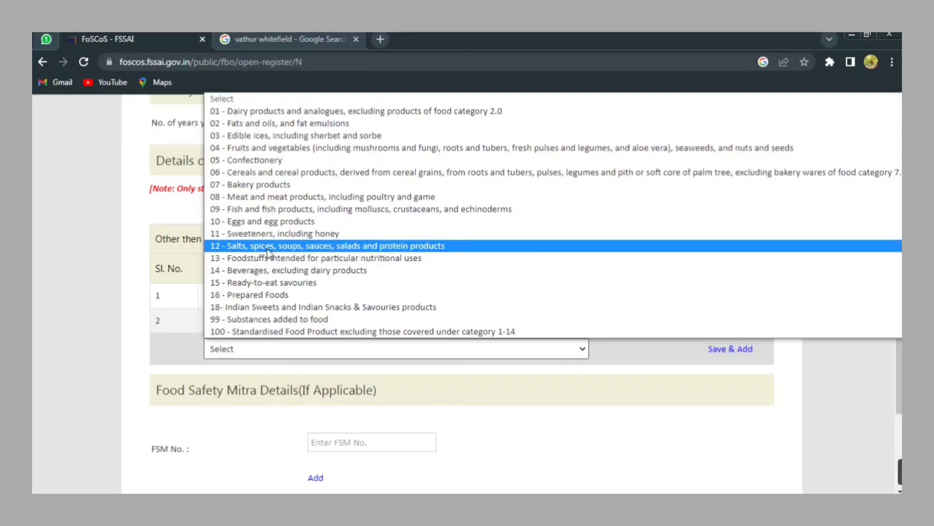
click(313, 246)
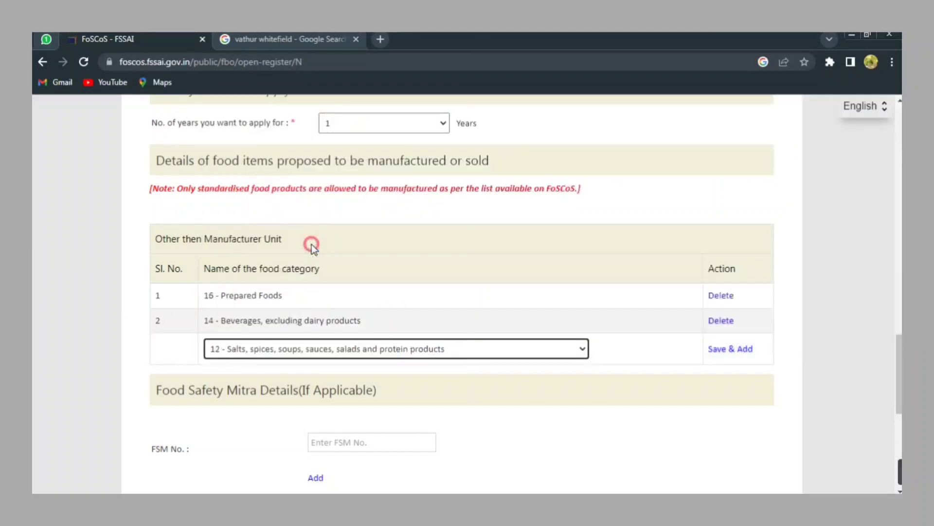
click(716, 349)
Add the food categories "15 - Ready-to-eat savouries" and "18- Indian Sweets and Indian Snacks & Savouries products"
scroll(274, 305, down, 3)
click(251, 246)
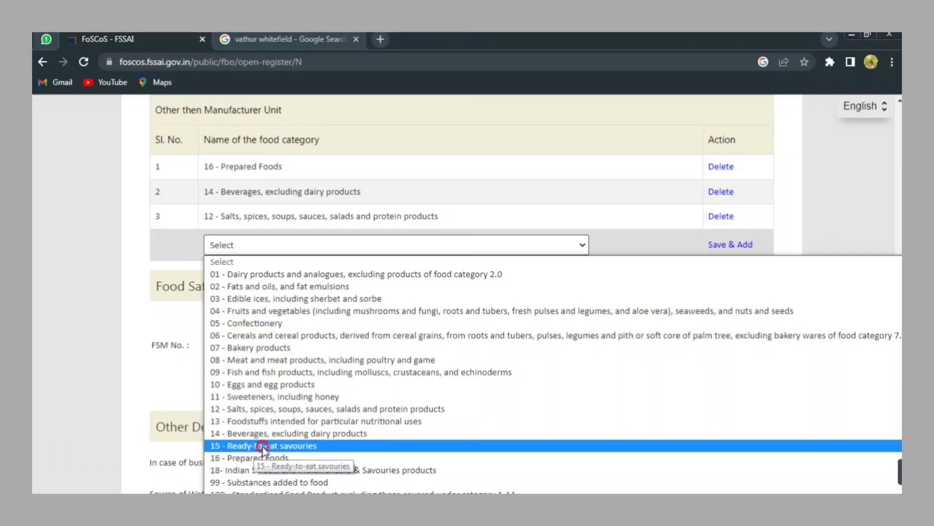
click(256, 445)
click(729, 246)
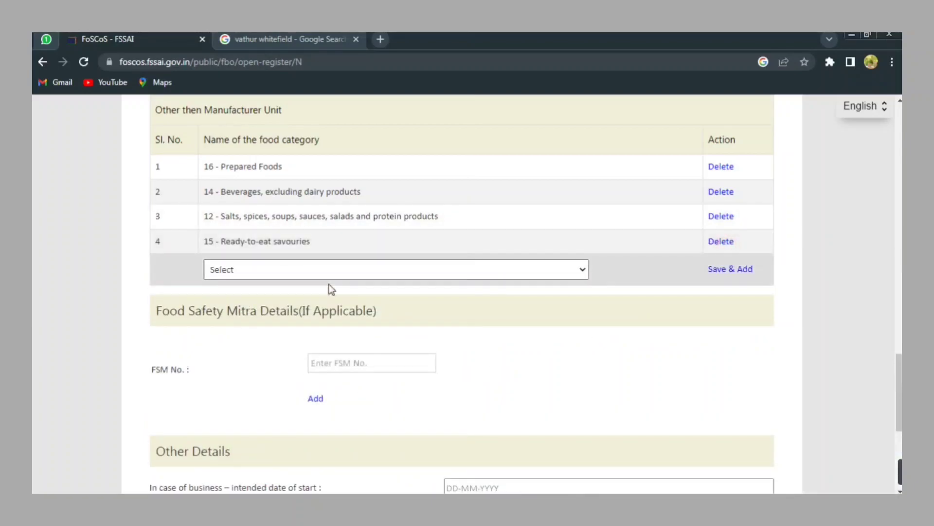
click(329, 277)
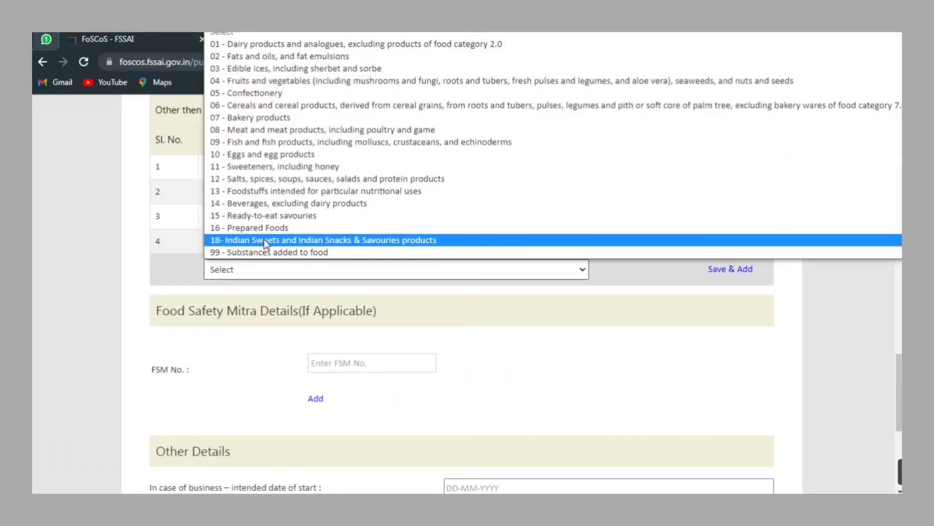
click(372, 240)
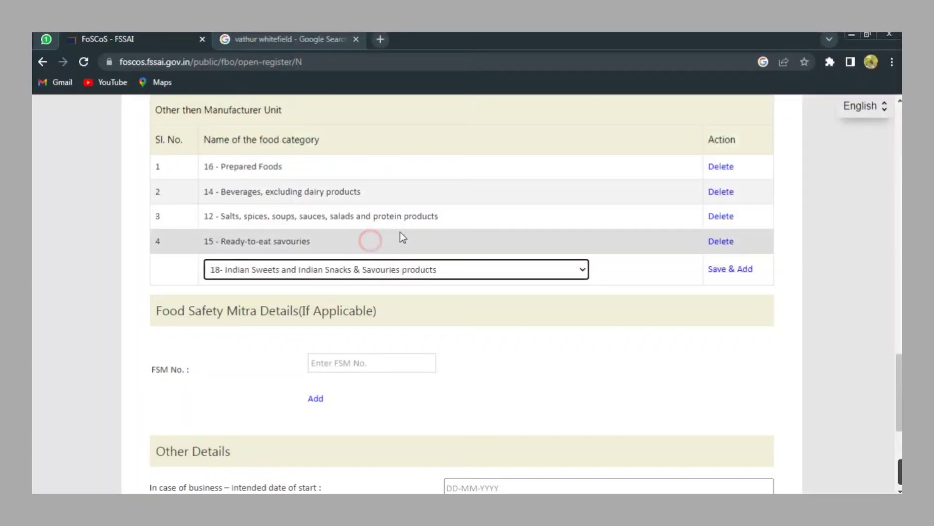
click(729, 269)
Add the food categories "10 - Eggs and egg products" and "11 - Sweeteners, including honey"
click(305, 296)
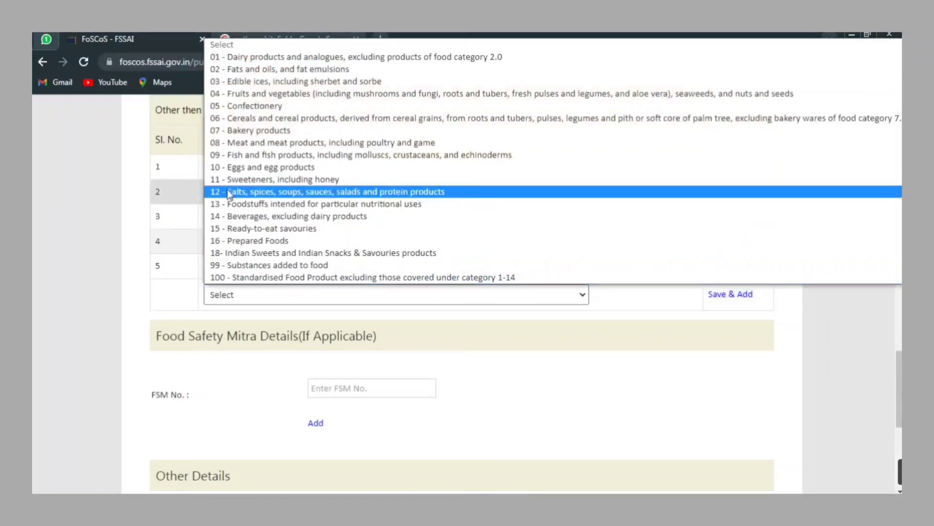
click(255, 167)
click(716, 295)
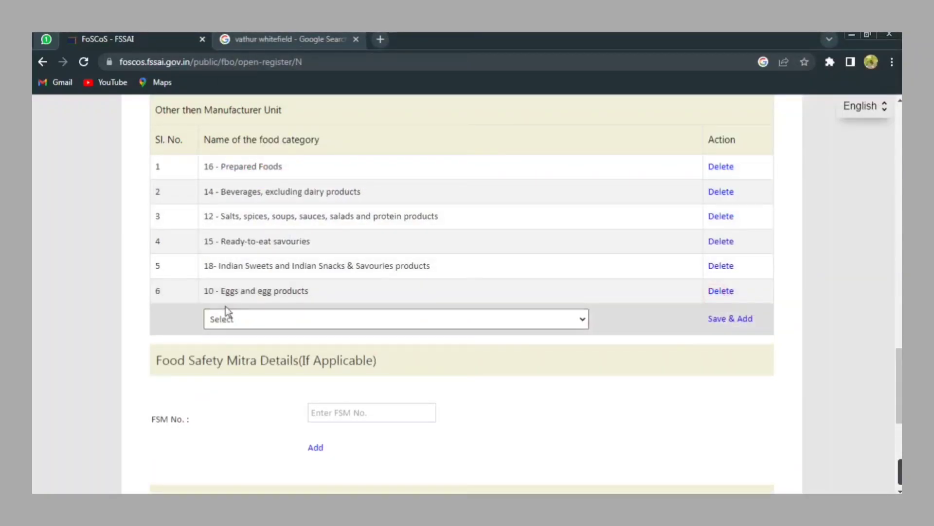
click(243, 320)
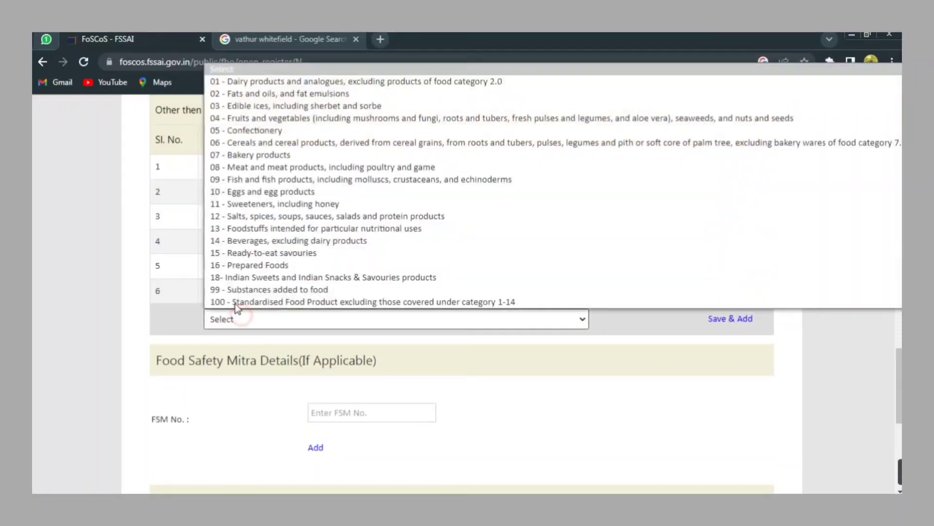
click(299, 203)
click(726, 320)
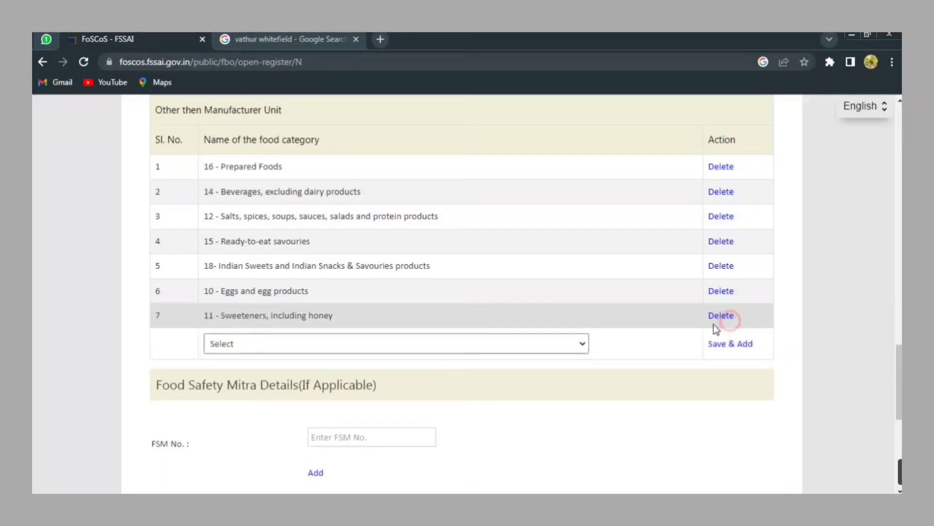
Add the food category "05 - Confectionery" and look through the remaining categories without choosing another
click(440, 351)
click(244, 153)
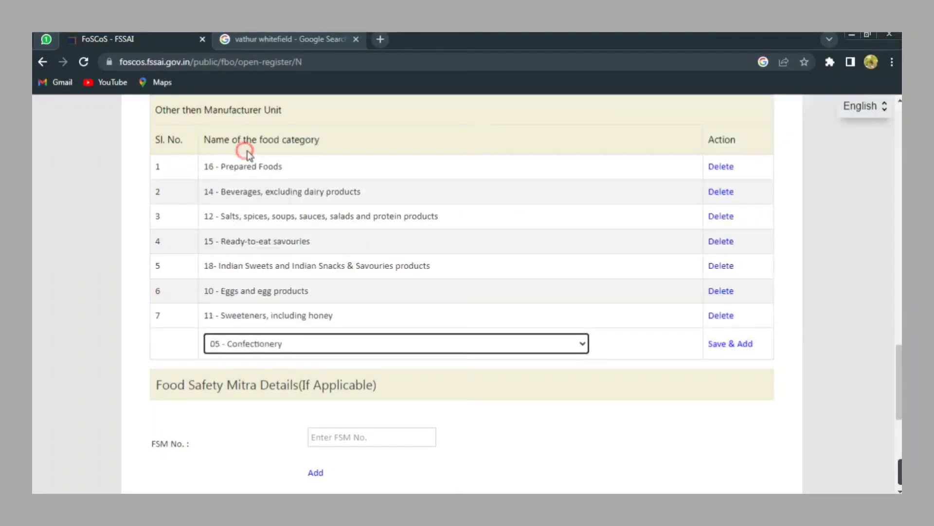
click(725, 344)
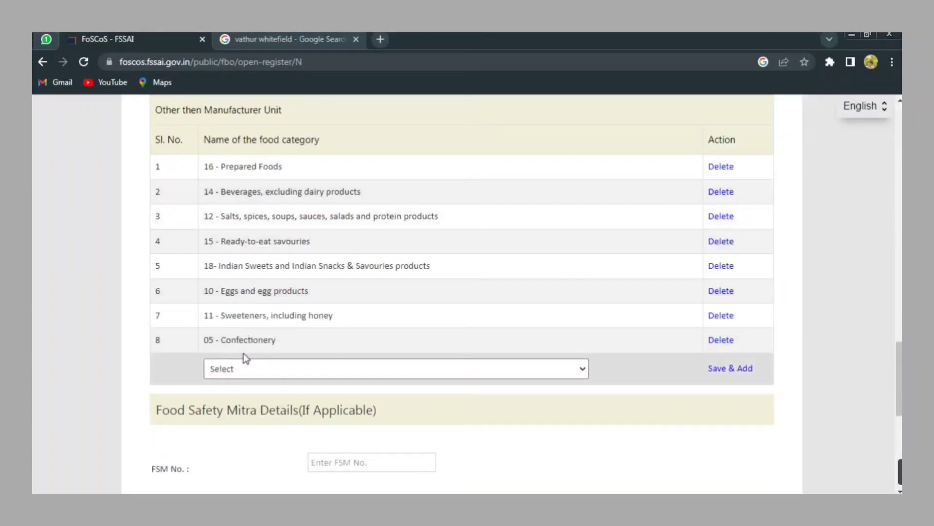
click(249, 369)
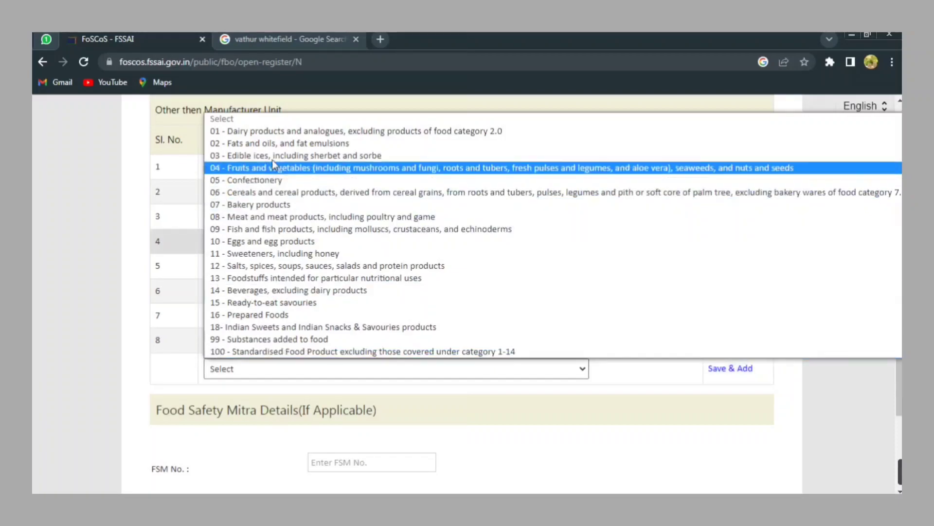
click(358, 371)
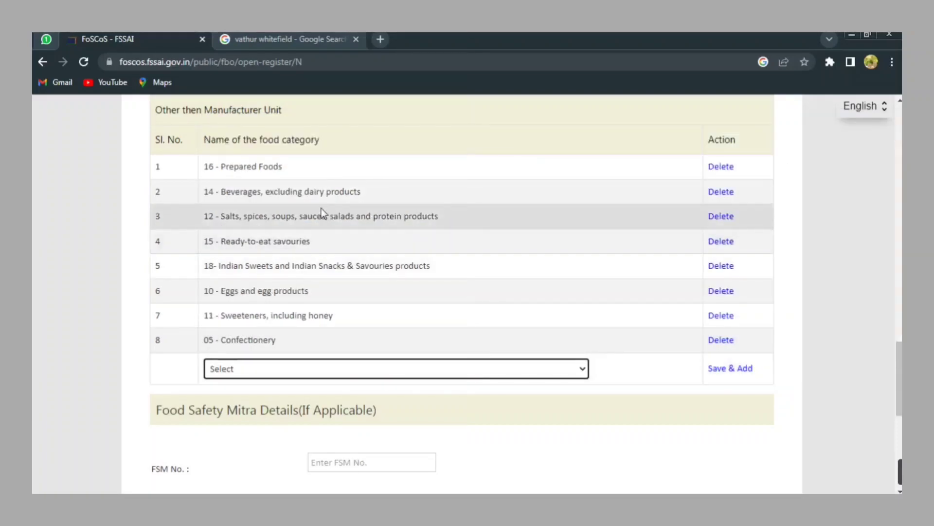
Set the source of water supply to Private, save the application form, and proceed with the listed food categories
scroll(326, 329, down, 5)
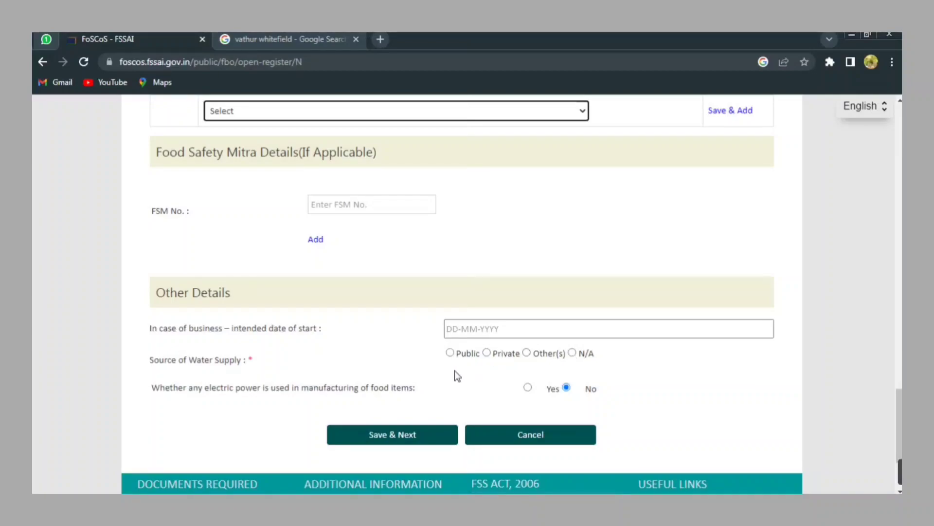
click(487, 352)
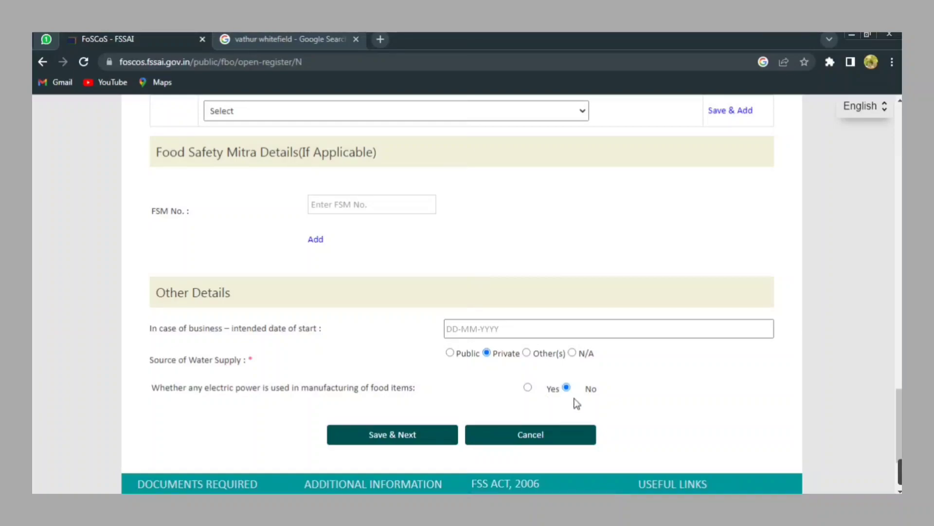
click(396, 436)
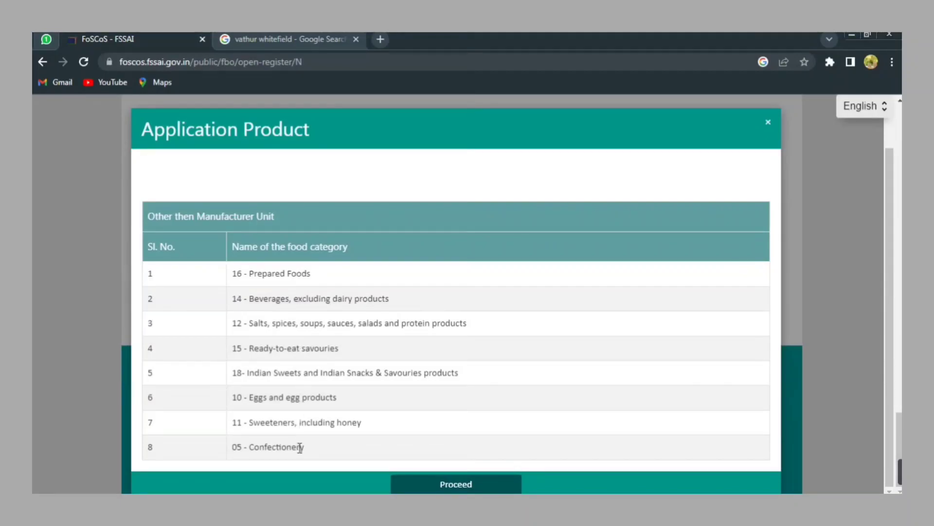
click(461, 484)
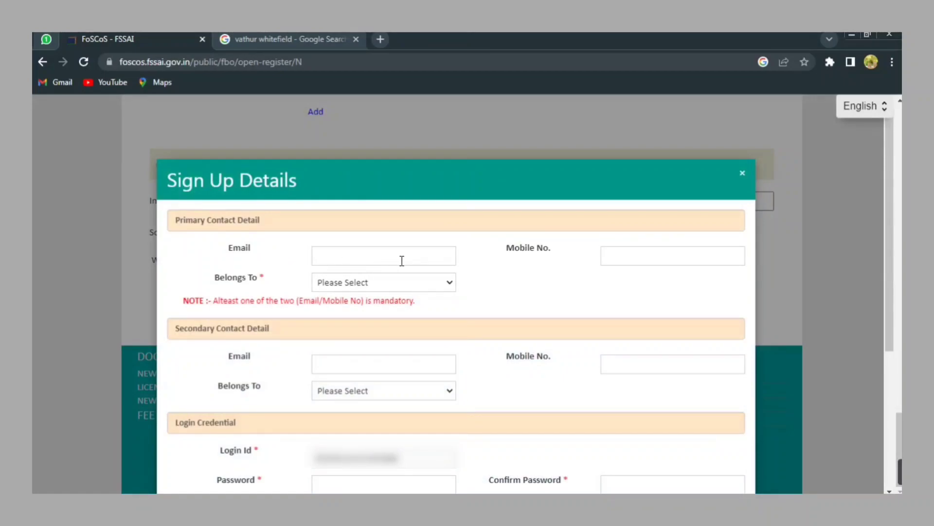
Set the primary contact as belonging to Self, complete the password, confirm password and captcha fields, and submit the sign-up details
click(374, 287)
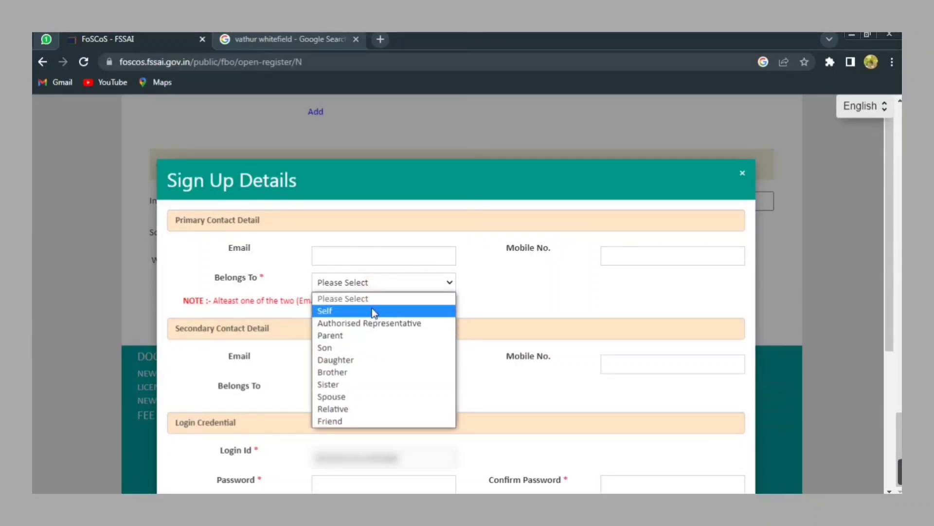
click(371, 311)
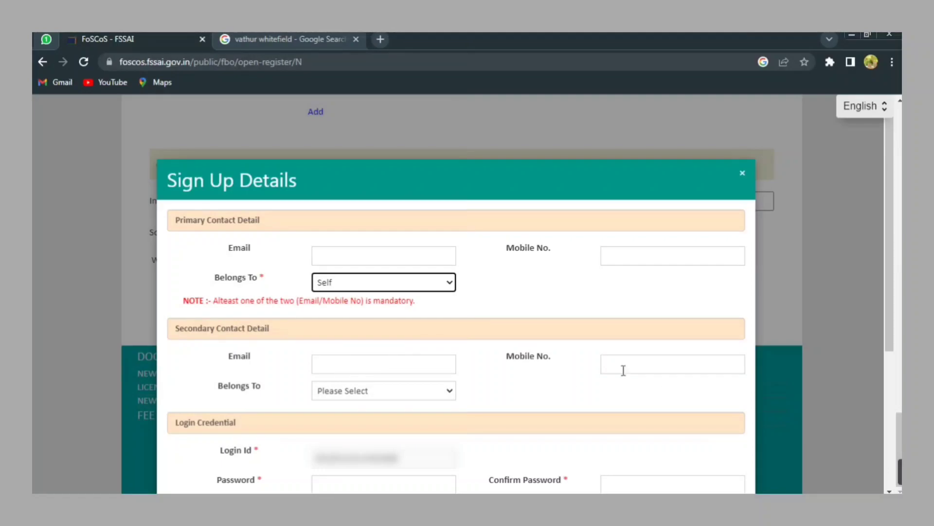
scroll(512, 378, down, 4)
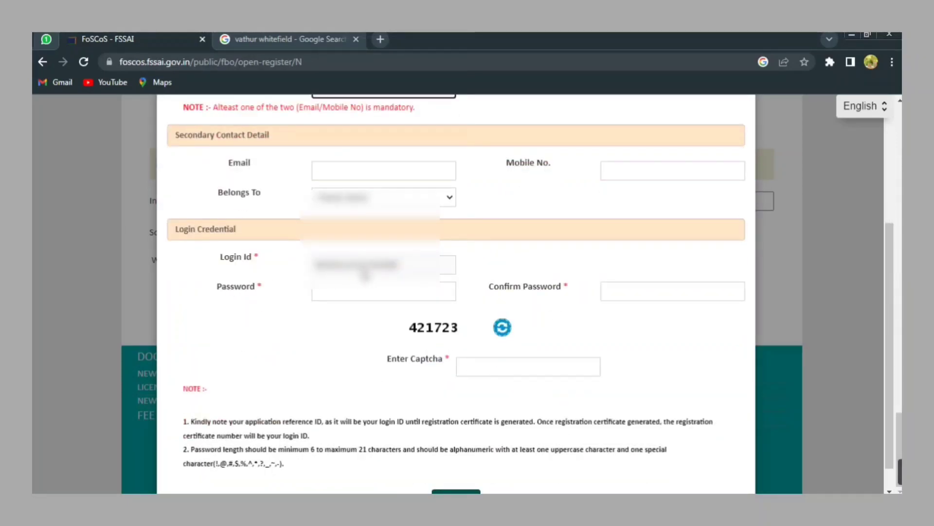
click(333, 297)
click(629, 291)
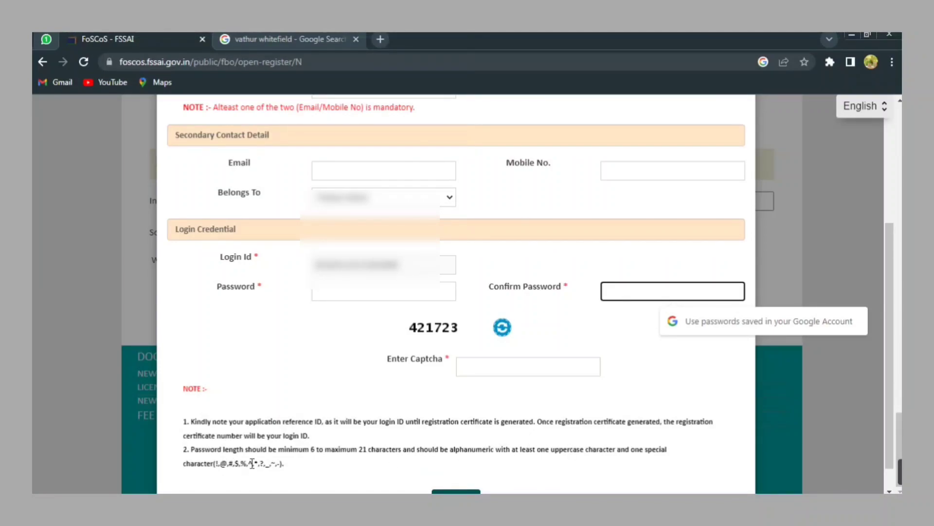
scroll(463, 334, down, 1)
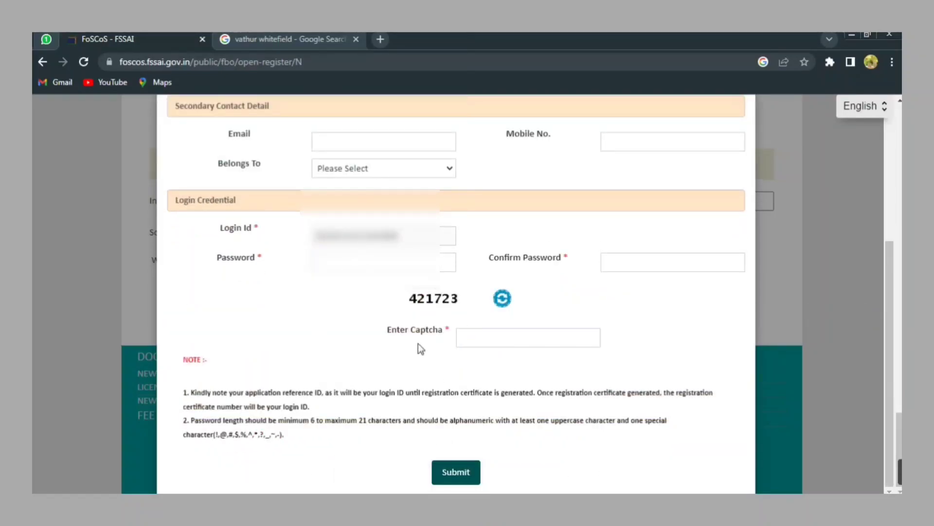
click(451, 474)
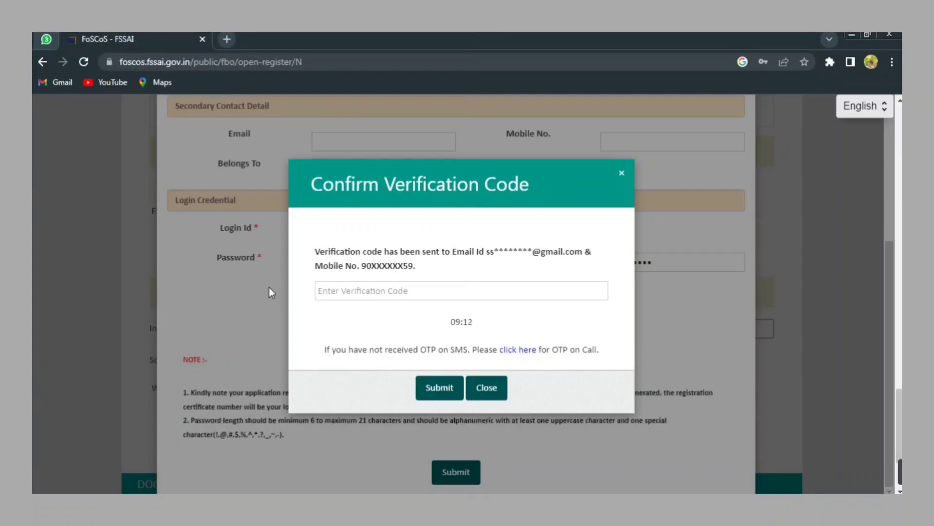
Paste and submit the verification code, and acknowledge the sign-up to continue to the document upload page
right_click(365, 291)
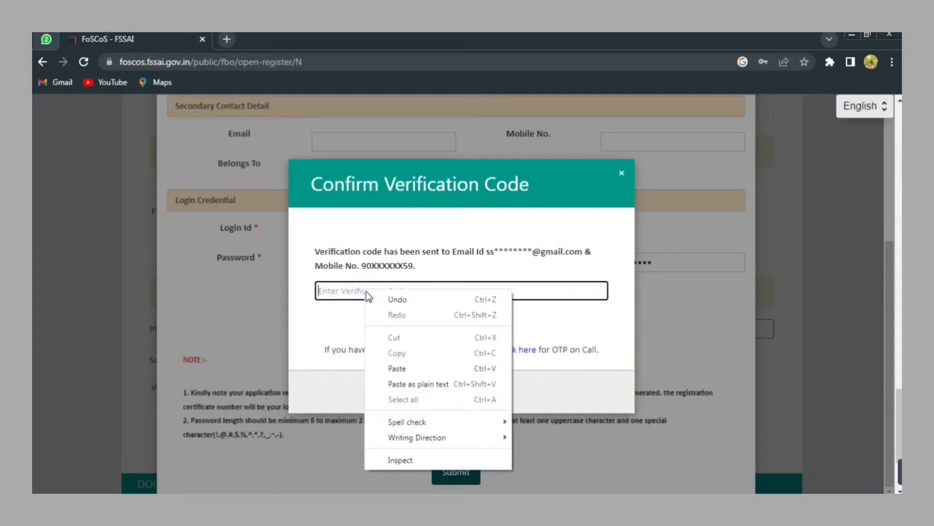
click(389, 368)
click(438, 388)
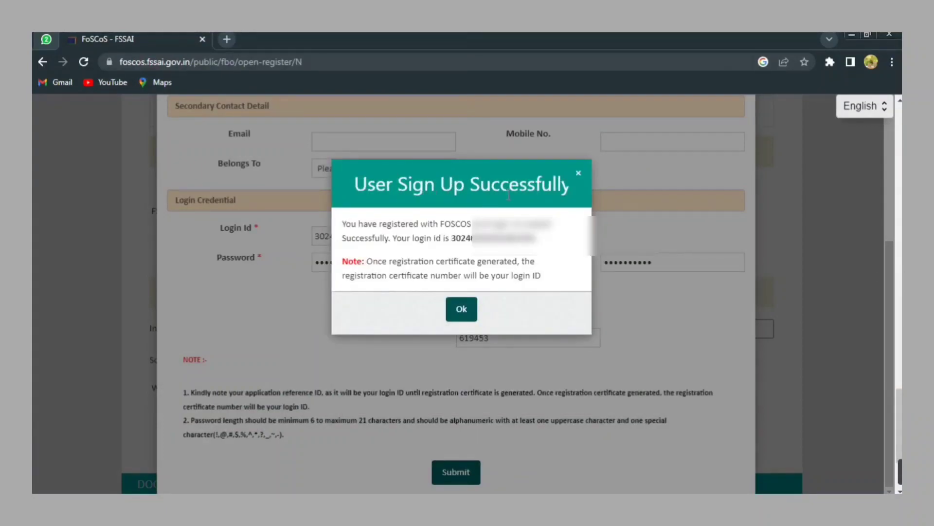
click(461, 312)
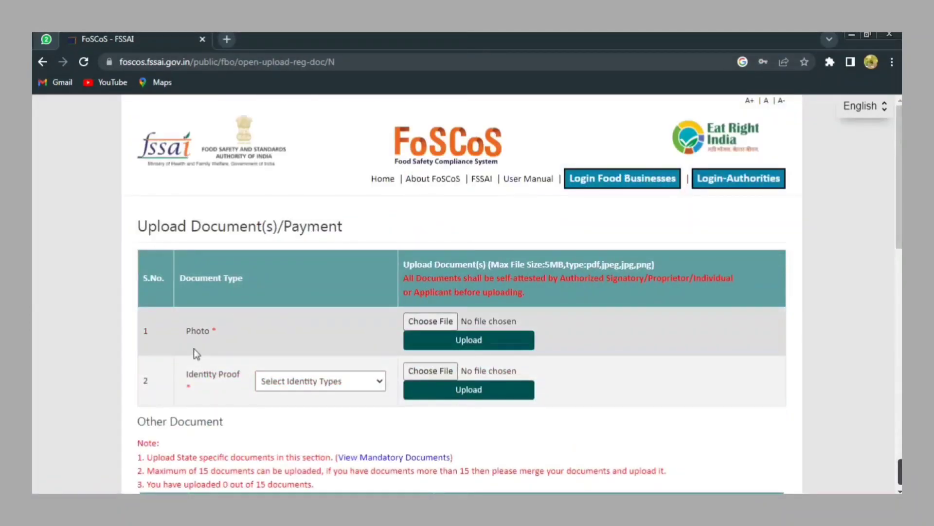
Upload the image file "photo" as the applicant's Photo document
click(428, 318)
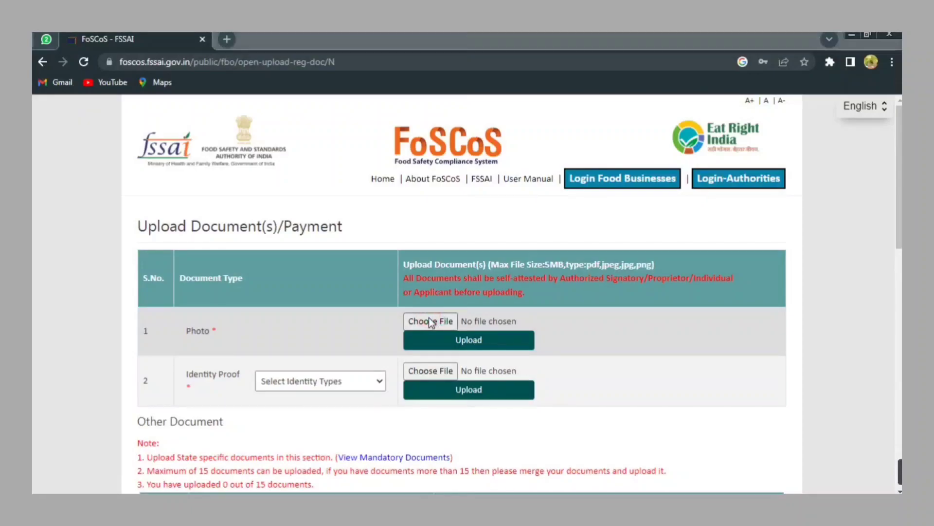
click(529, 154)
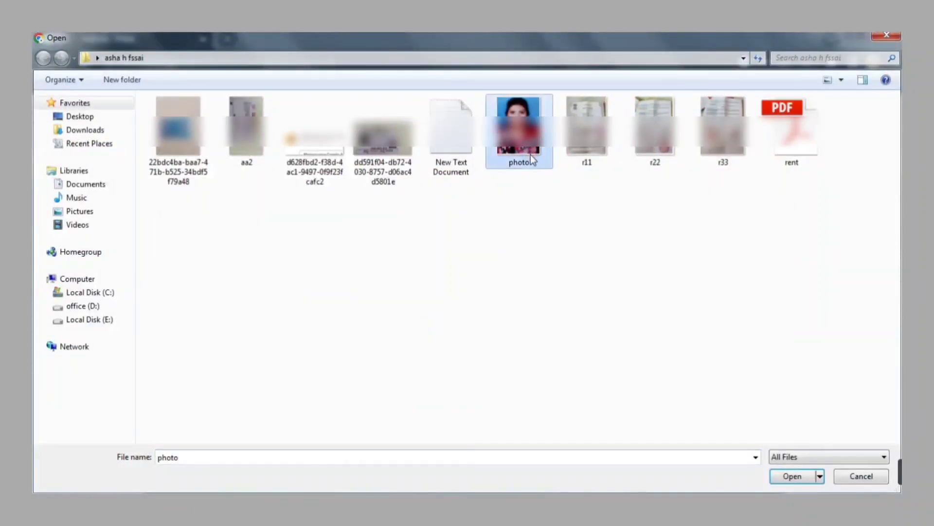
click(790, 476)
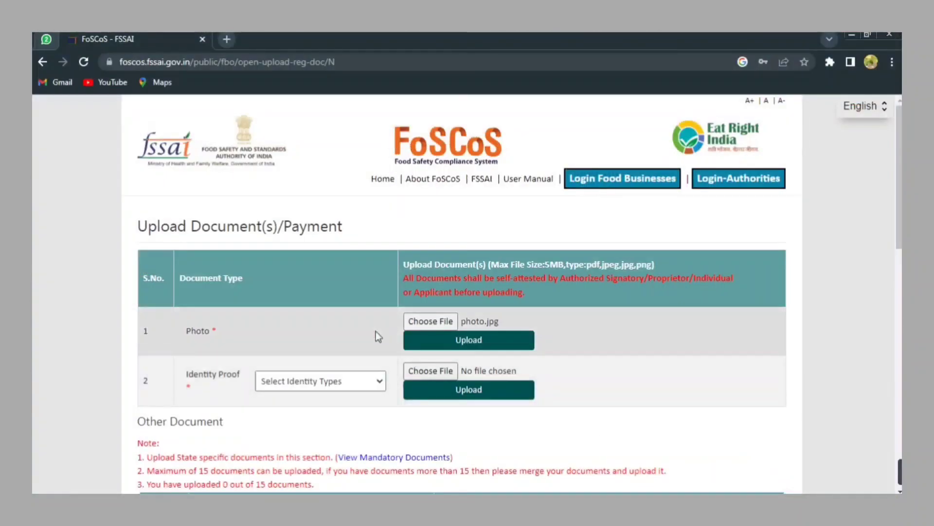
click(462, 340)
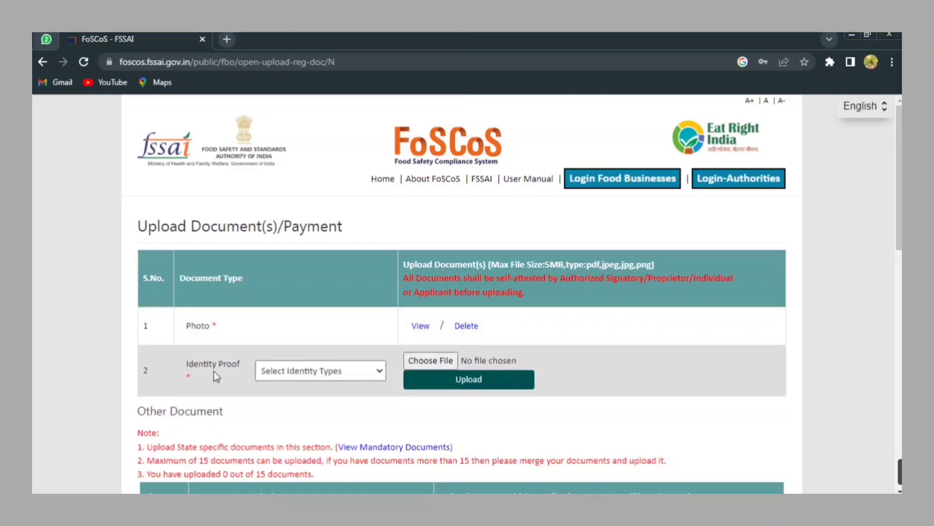
click(287, 370)
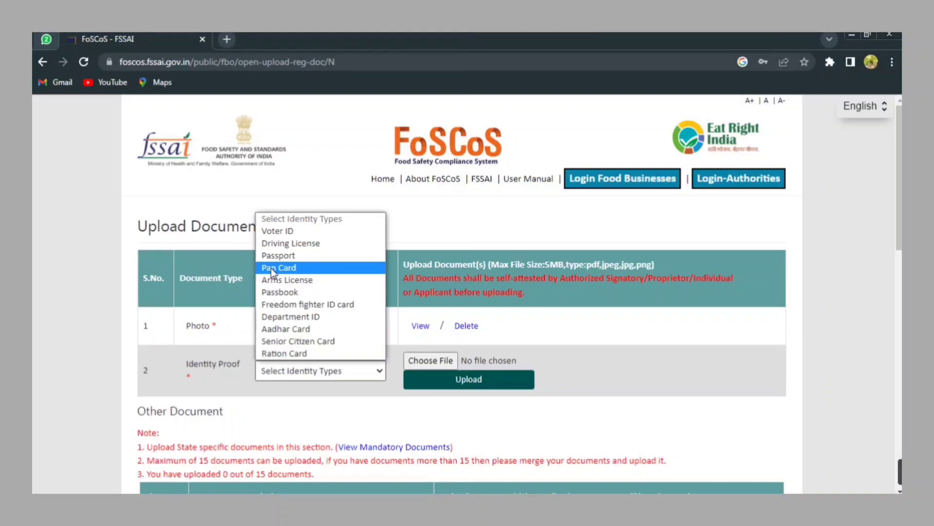
click(274, 329)
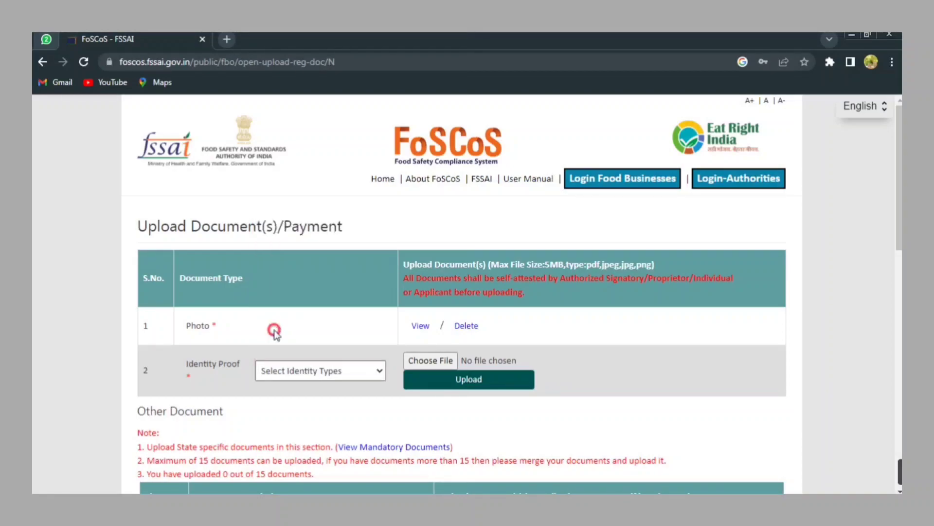
click(437, 360)
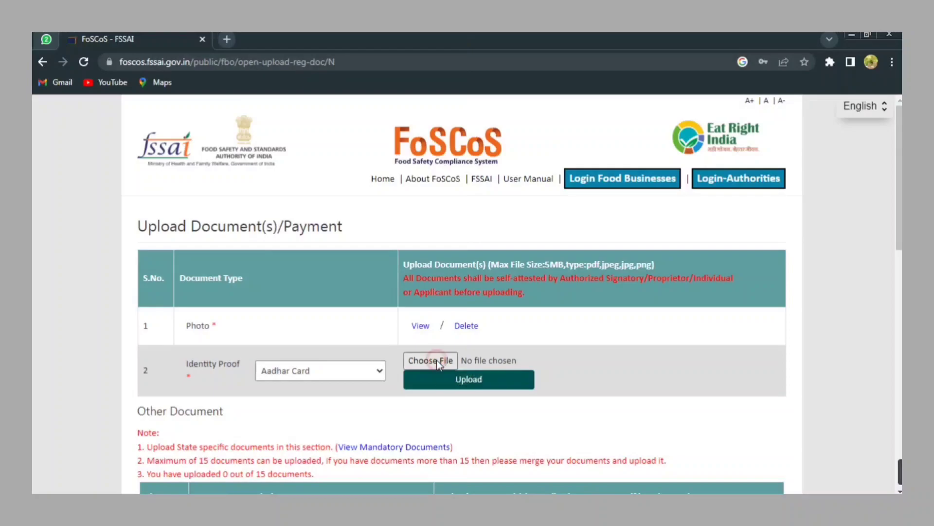
click(374, 157)
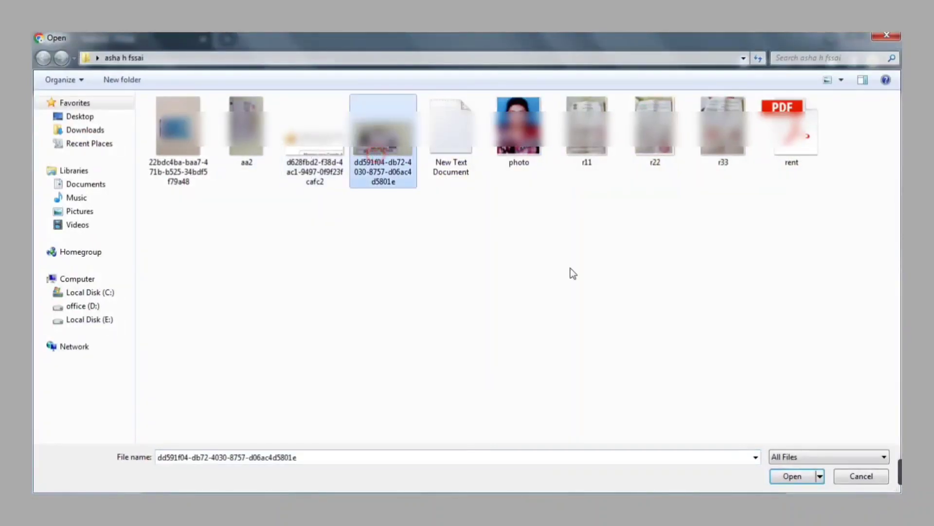
click(790, 475)
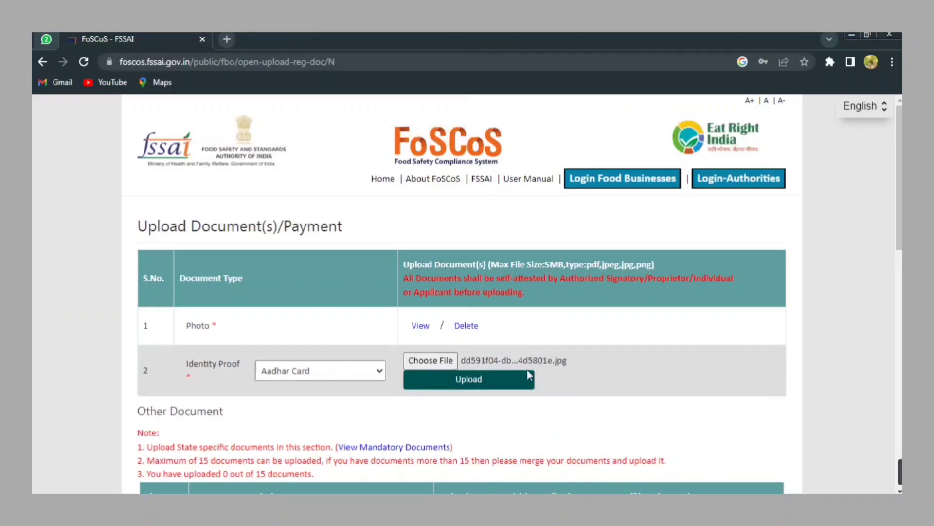
click(478, 377)
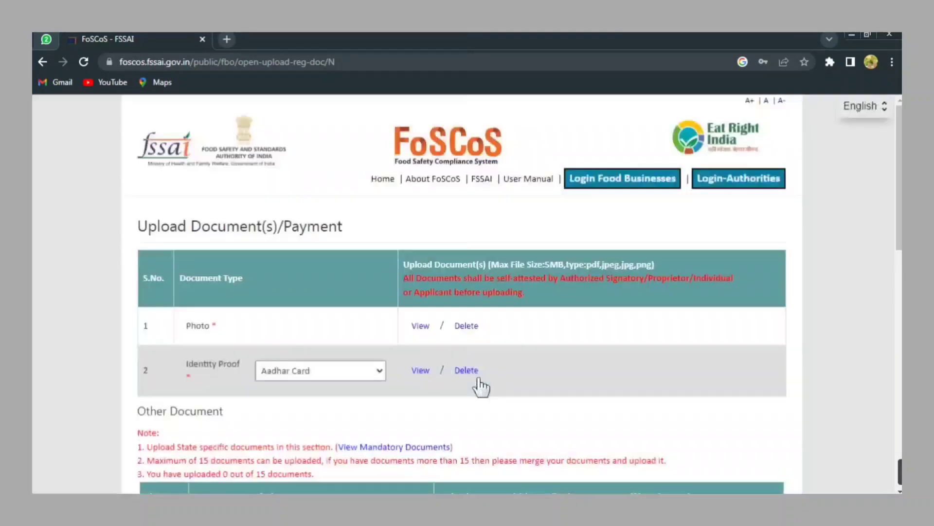
Add an other document described as Proof of Premises and upload the "rent" PDF for it
scroll(511, 383, down, 4)
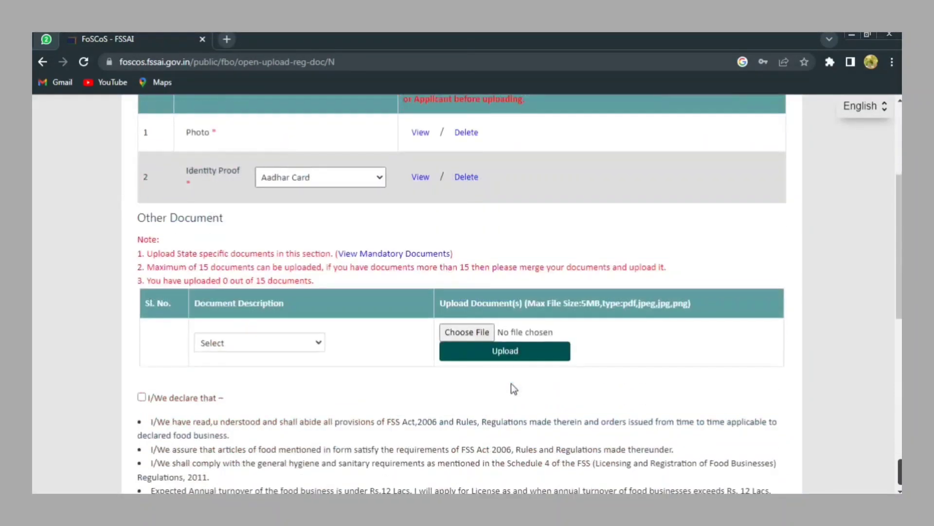
click(221, 343)
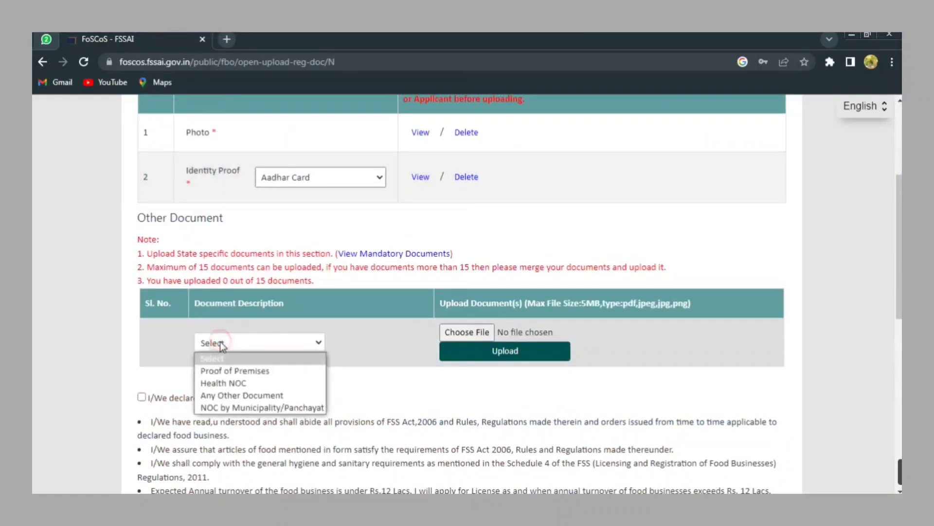
click(237, 373)
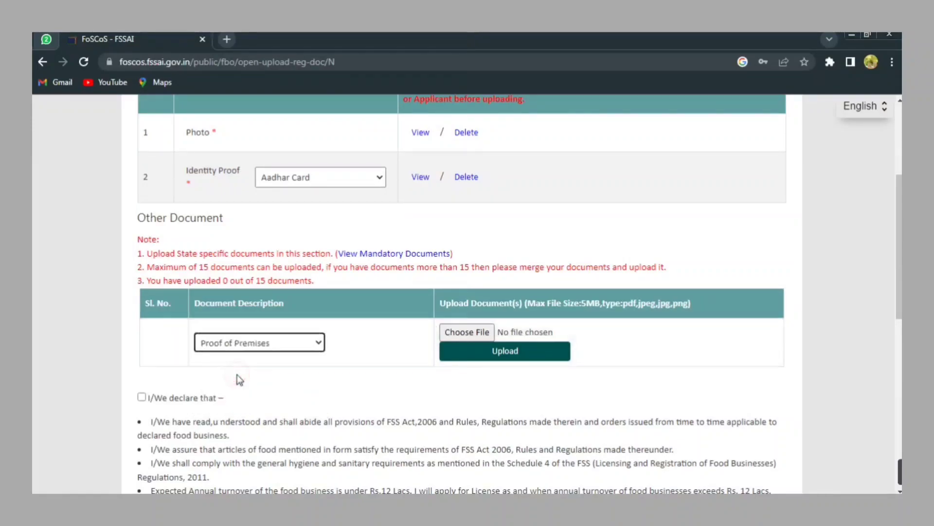
click(461, 333)
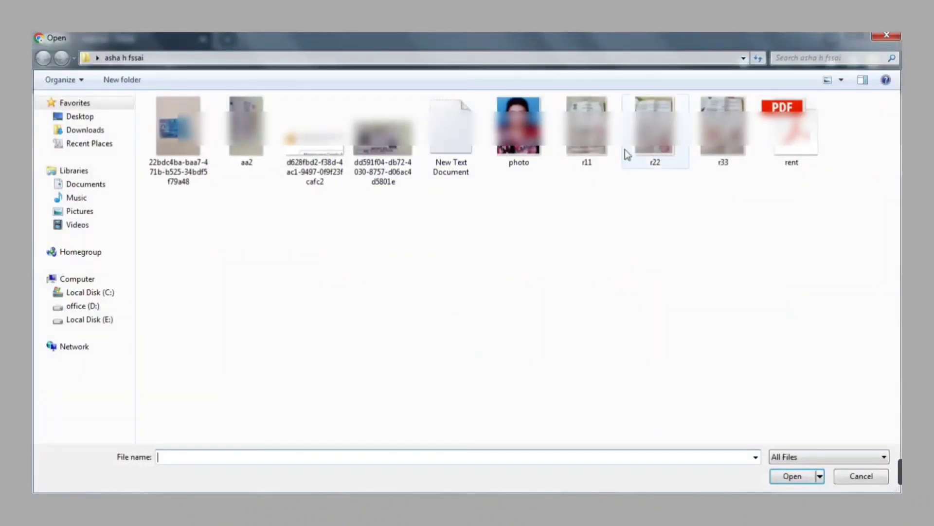
click(780, 145)
click(793, 476)
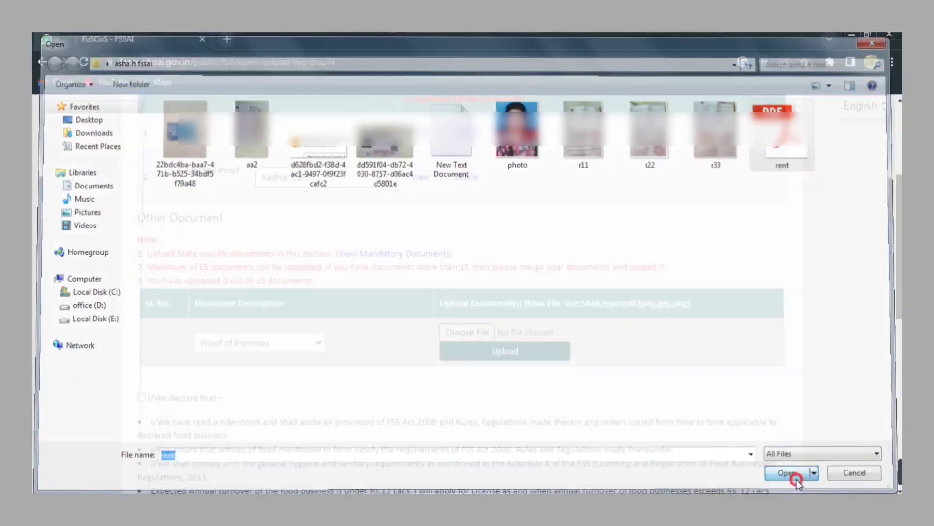
click(517, 352)
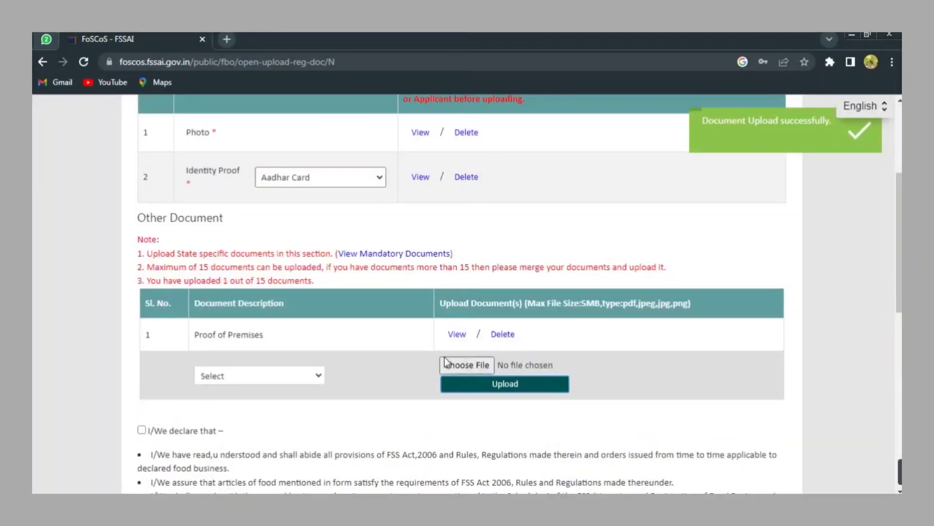
click(278, 378)
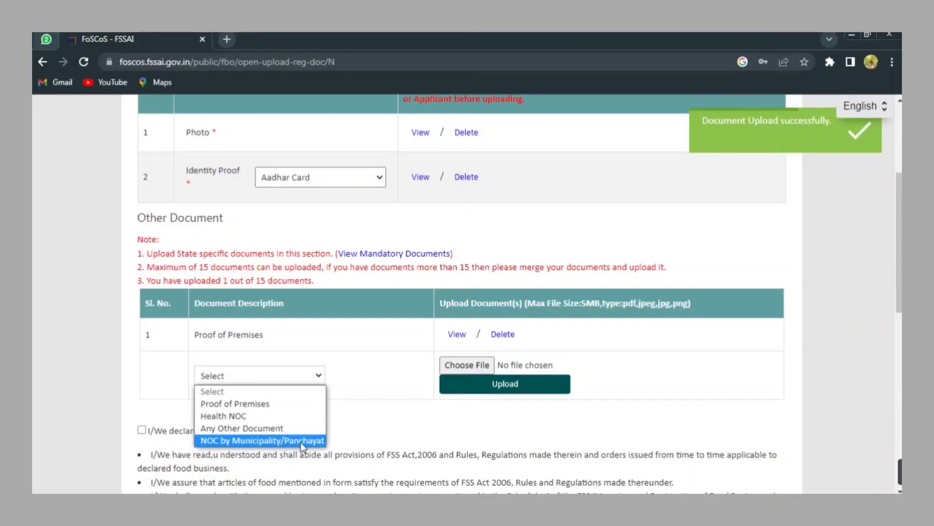
click(368, 420)
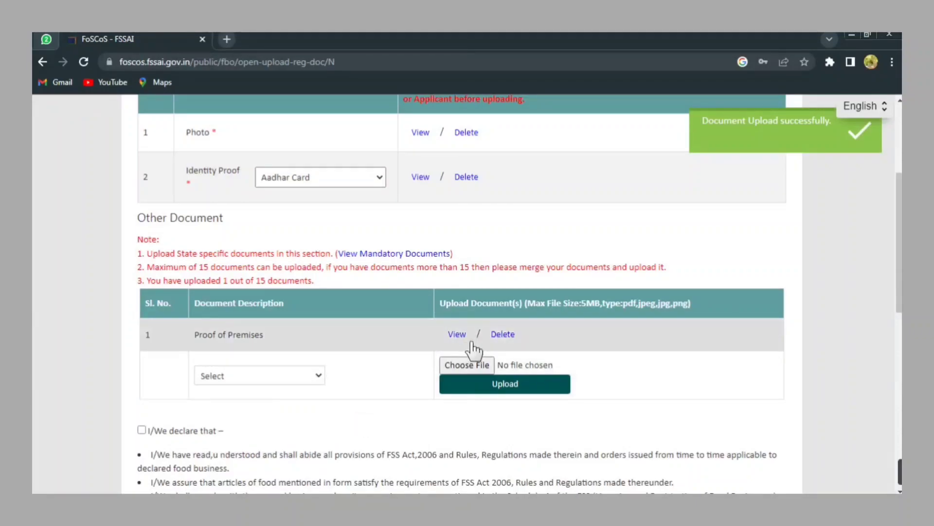
Accept the applicant's declaration and proceed to pay with Online Payment through RazorPay, leaving the GST number empty
scroll(467, 433, down, 4)
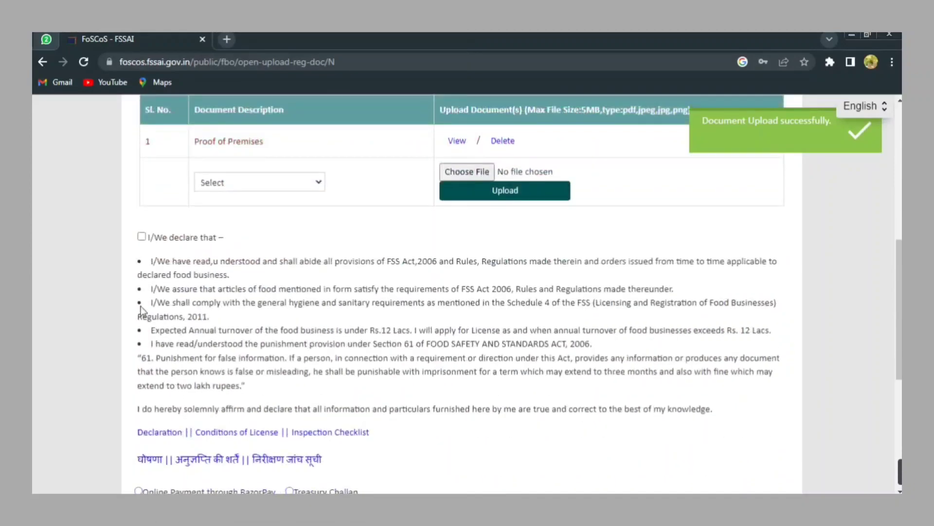
click(142, 238)
scroll(274, 271, down, 3)
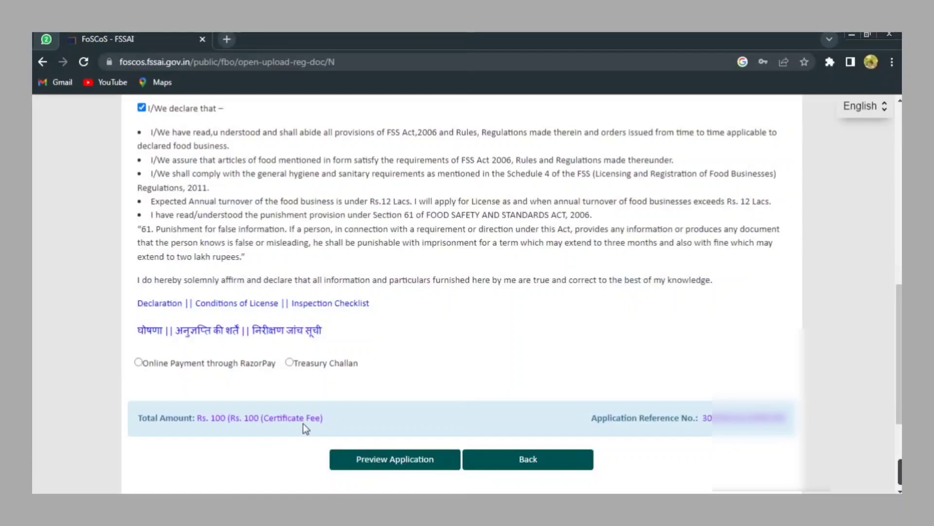
click(139, 362)
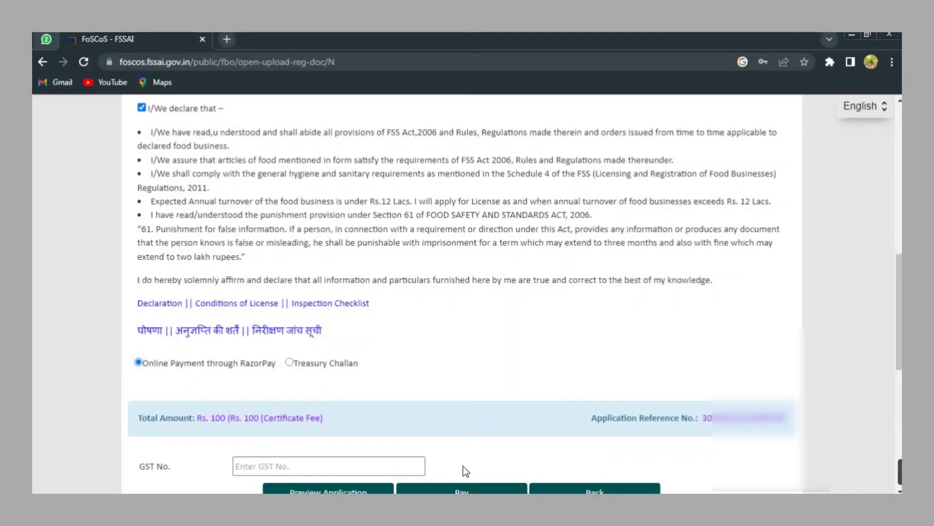
scroll(467, 472, down, 1)
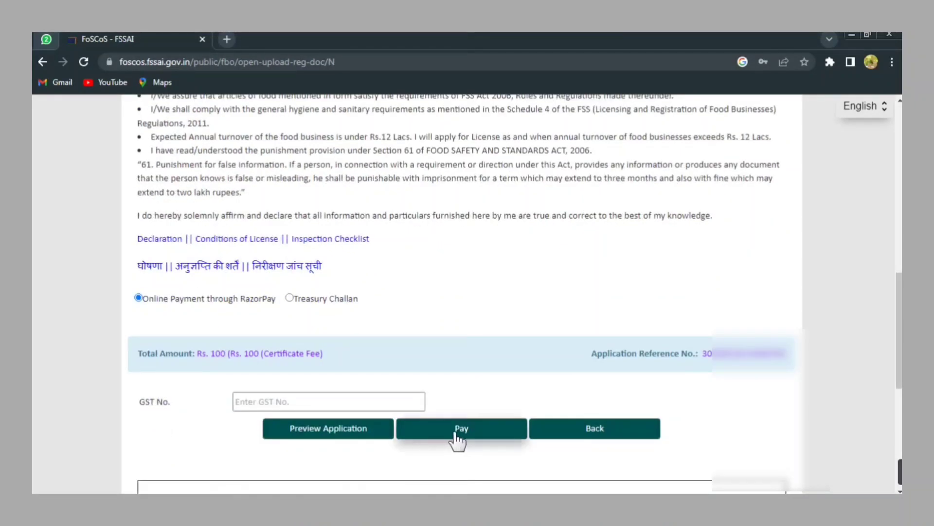
click(457, 435)
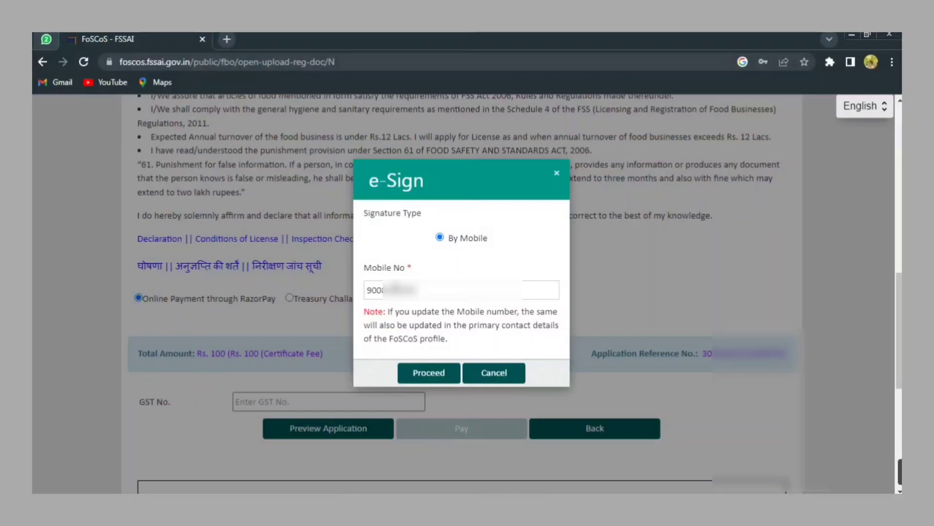
E-sign the application by mobile, pasting the one-time verification code and submitting it to reach the payment page
click(431, 374)
right_click(421, 276)
click(441, 352)
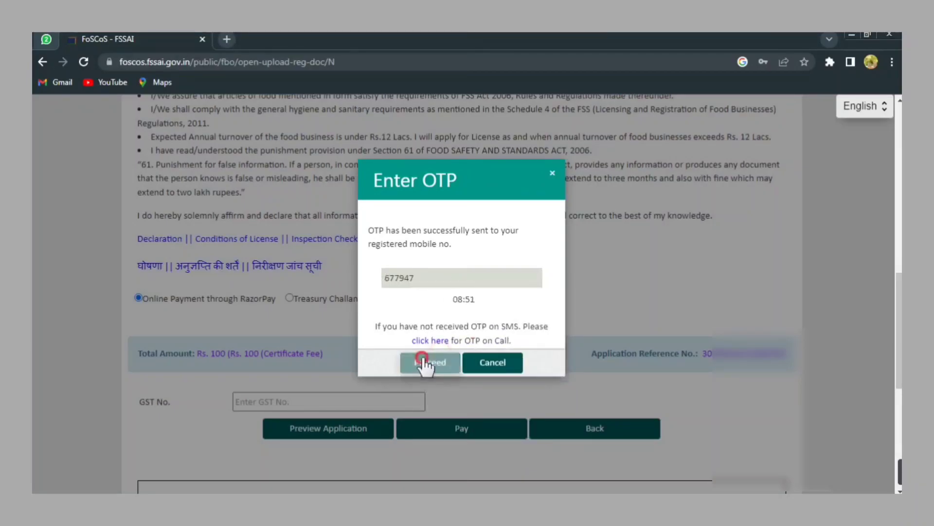
click(422, 358)
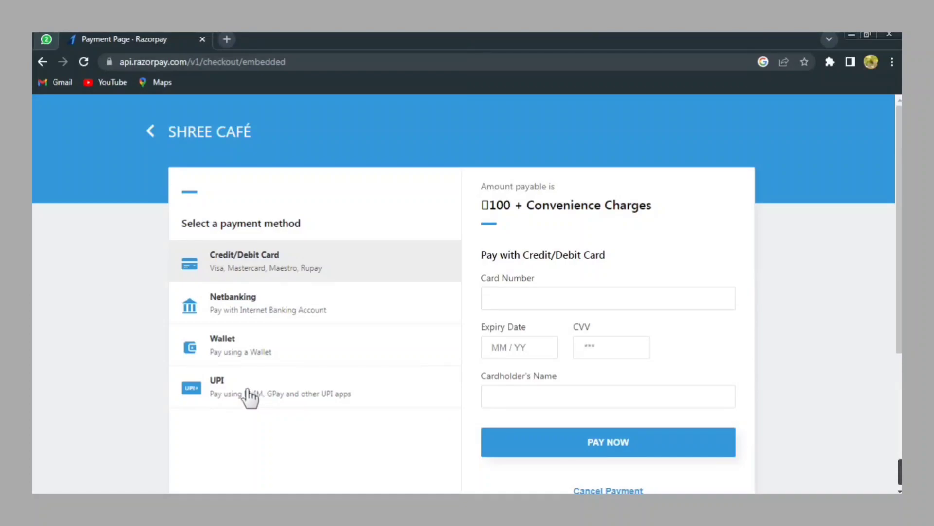
Choose UPI as the payment method, enter the payer's VPA, and submit the payment, accepting the fees breakup
click(227, 389)
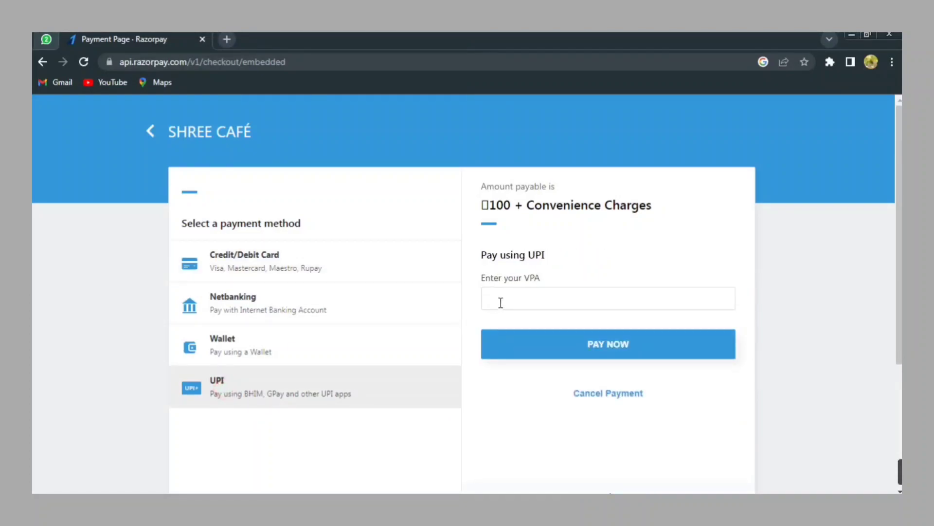
click(486, 293)
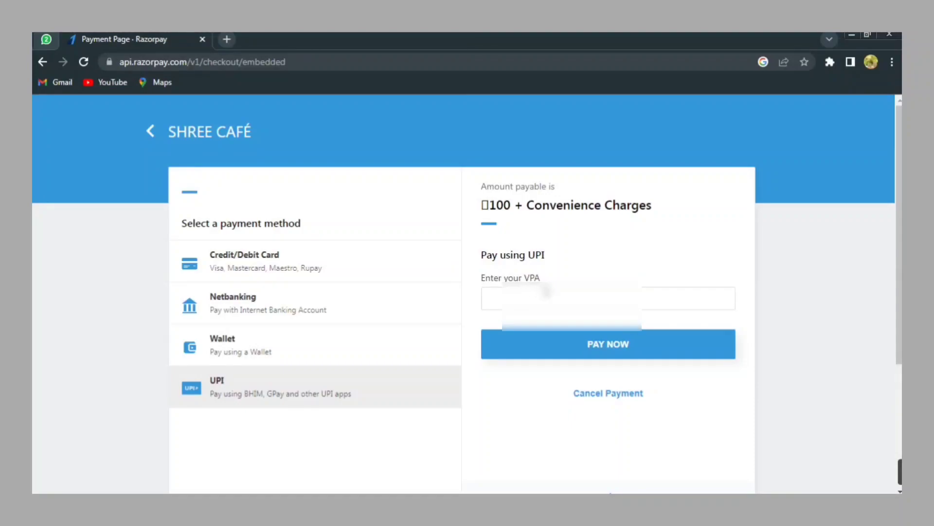
right_click(546, 292)
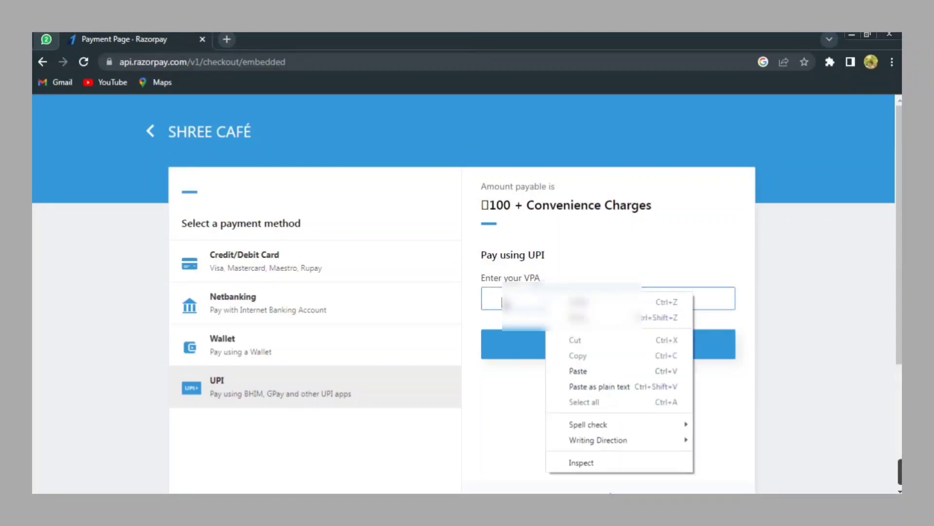
click(506, 298)
click(597, 333)
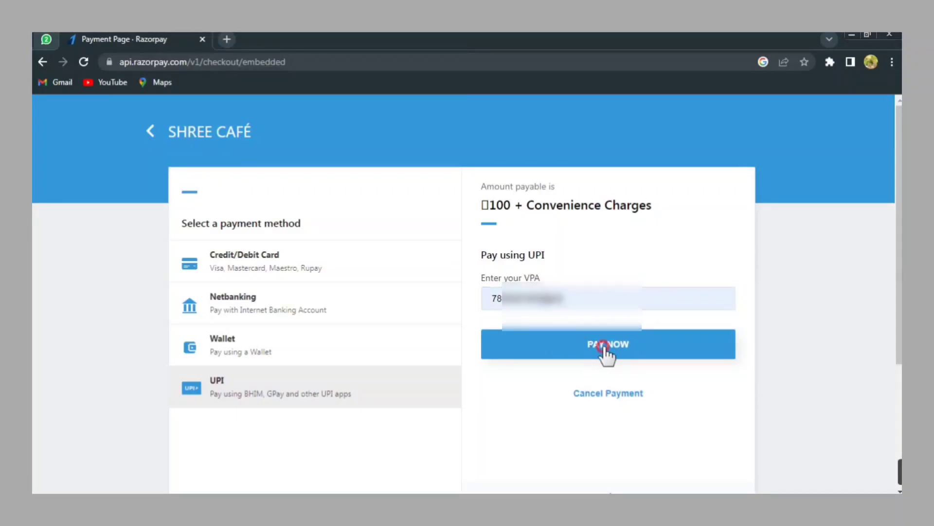
click(605, 347)
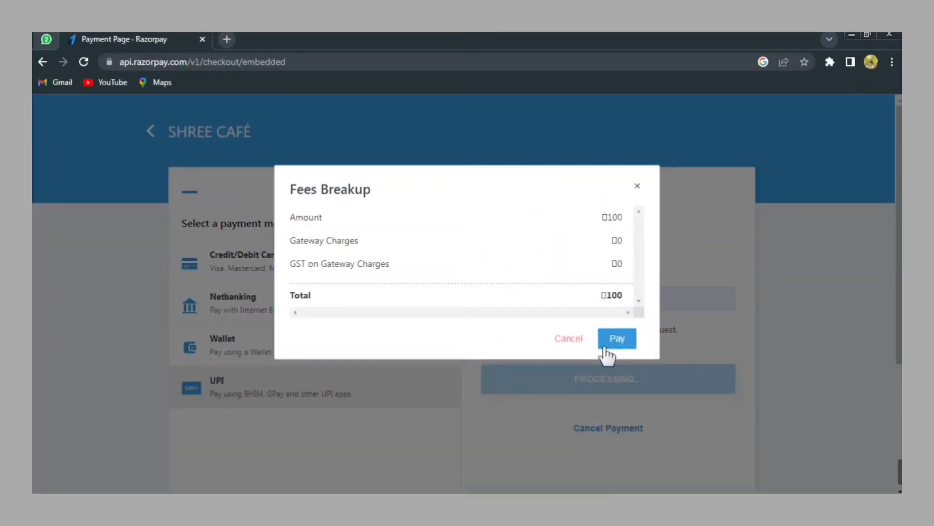
click(615, 336)
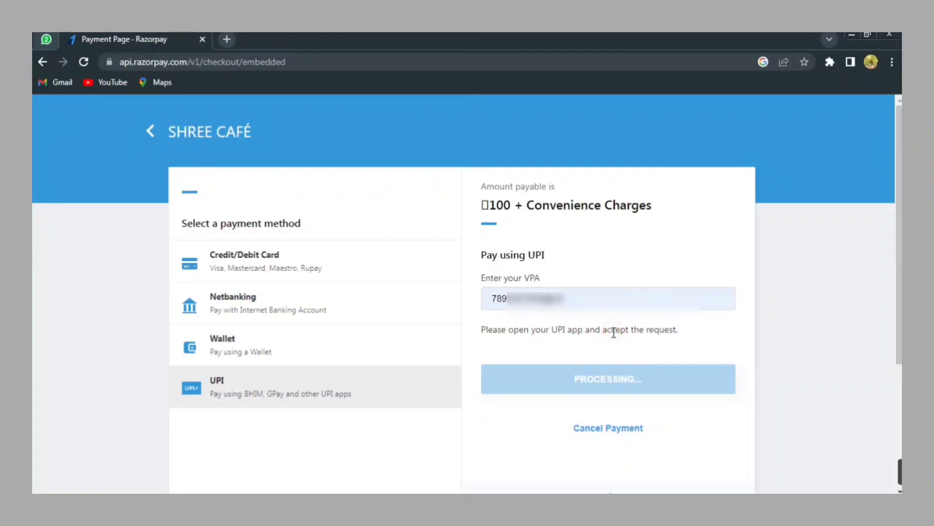